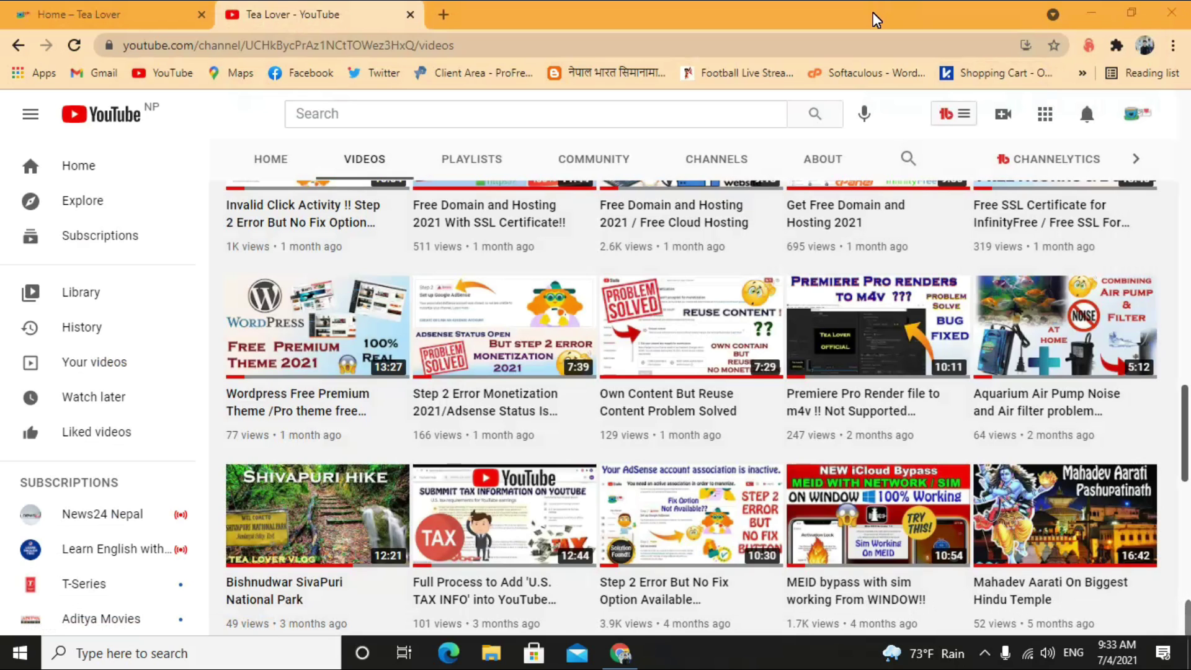
Look through the uploaded videos of the Tea Lover YouTube channel
{"action": "scroll", "coordinate": [847, 499], "scroll_direction": "up", "scroll_amount": 10}
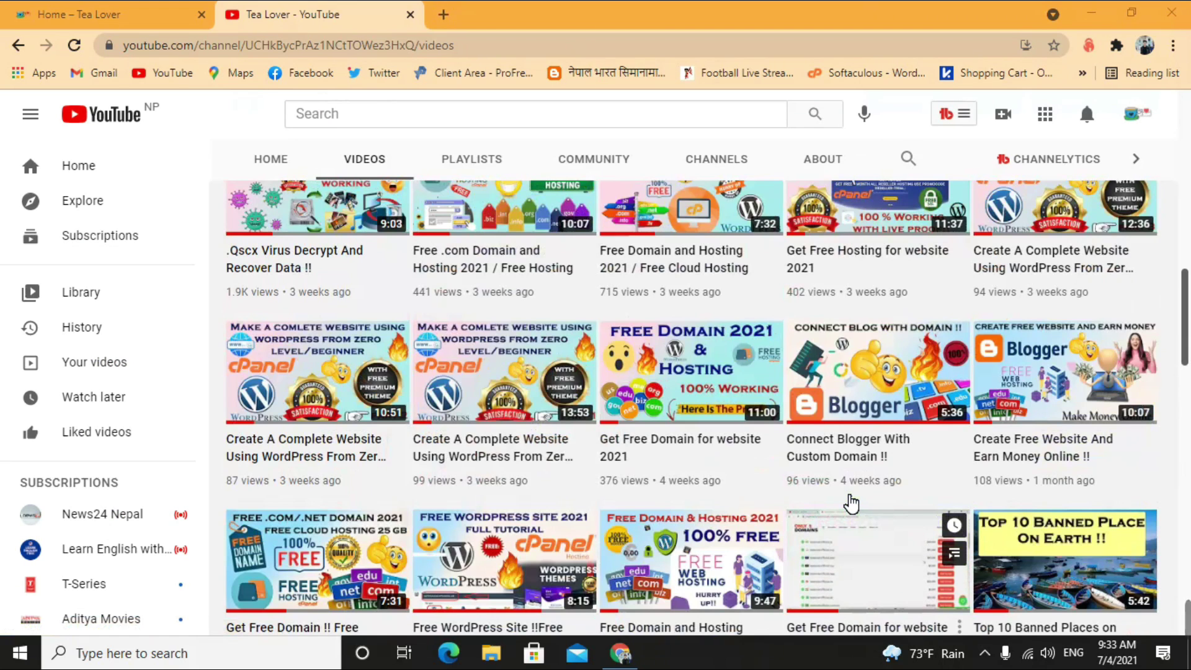
{"action": "scroll", "coordinate": [835, 490], "scroll_direction": "up", "scroll_amount": 3}
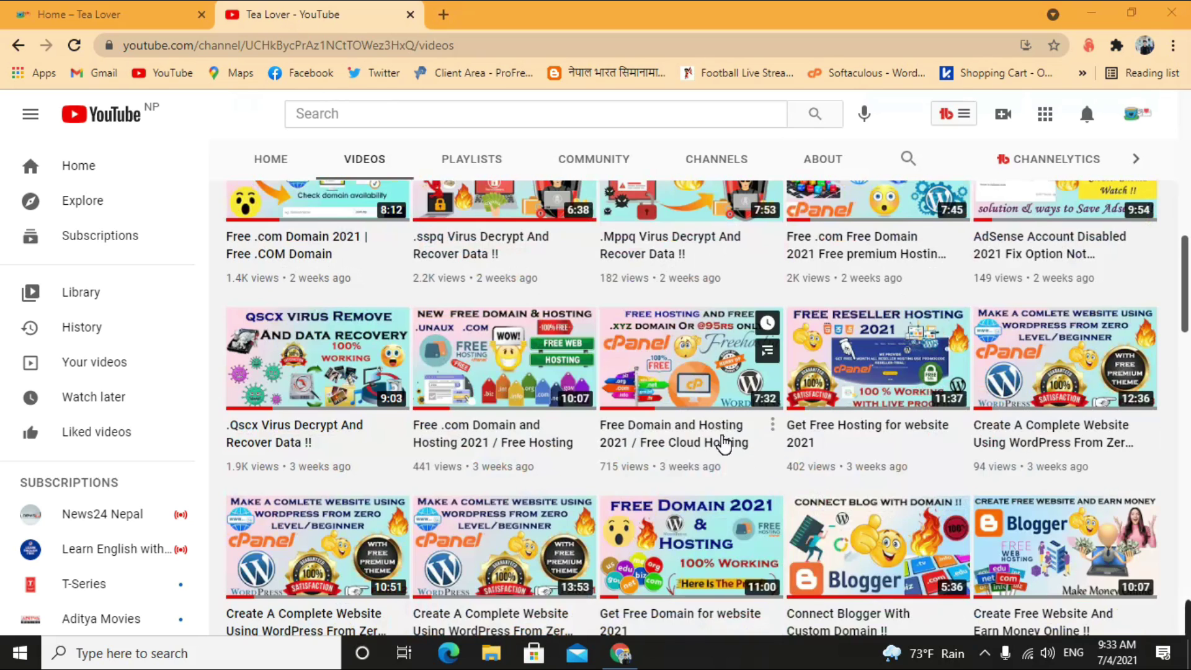
{"action": "scroll", "coordinate": [850, 535], "scroll_direction": "up", "scroll_amount": 10}
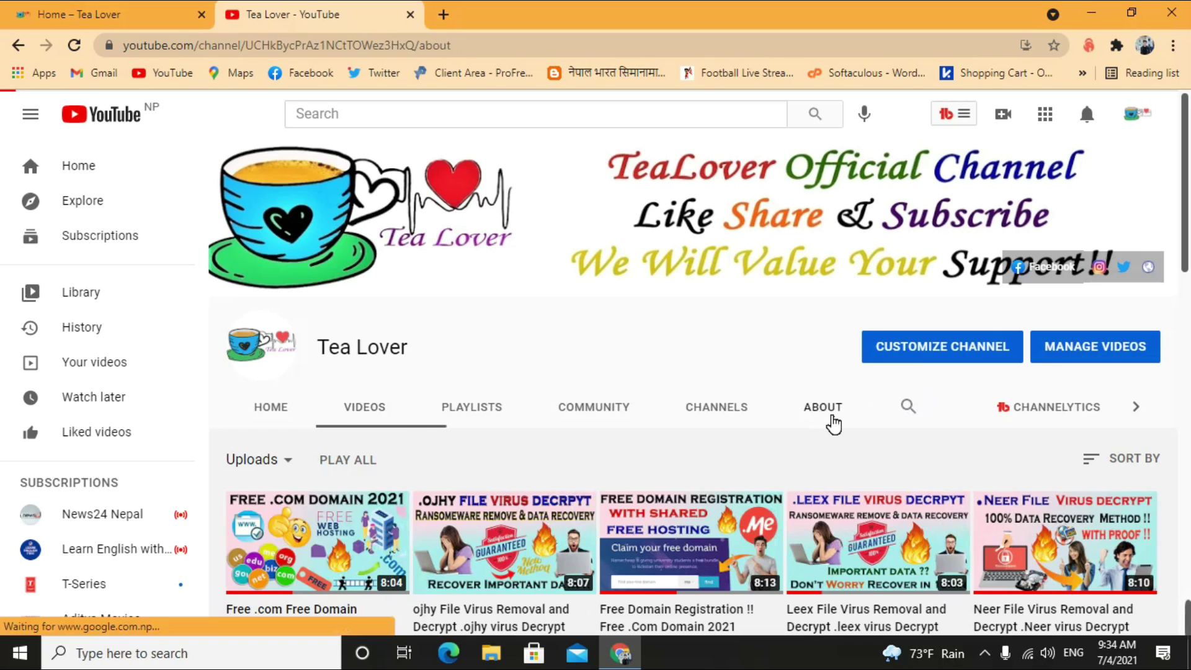
Open the channel's About page and review its details, links and stats
{"action": "left_click", "coordinate": [828, 413]}
{"action": "scroll", "coordinate": [997, 422], "scroll_direction": "down", "scroll_amount": 4}
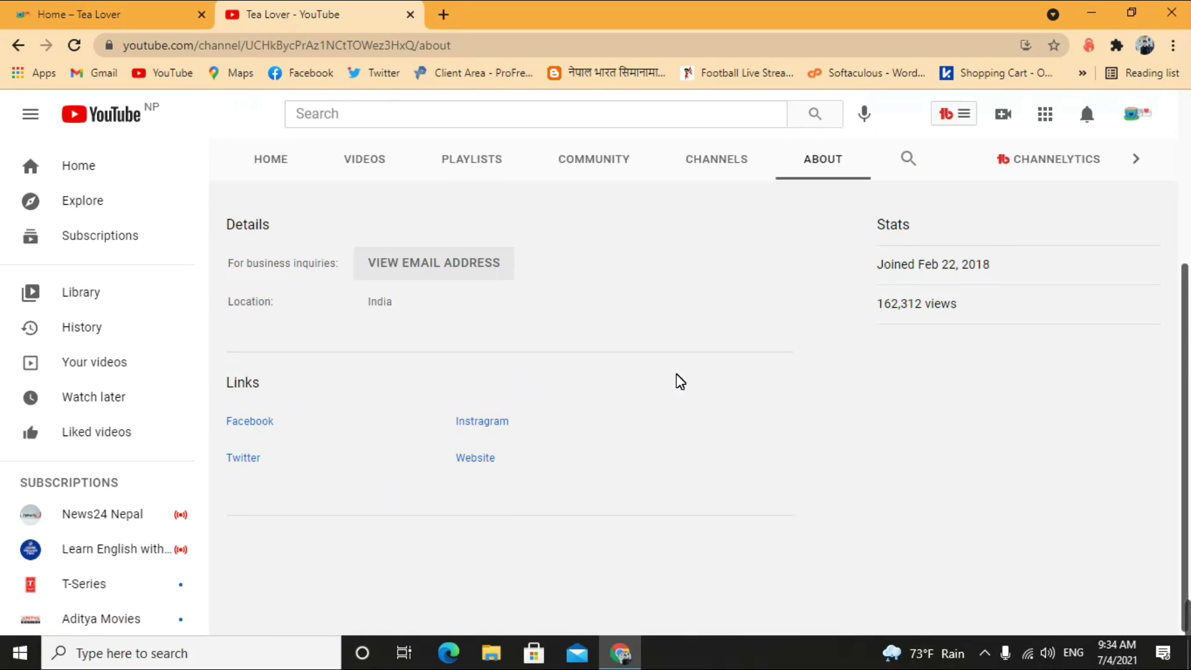
{"action": "scroll", "coordinate": [796, 304], "scroll_direction": "up", "scroll_amount": 2}
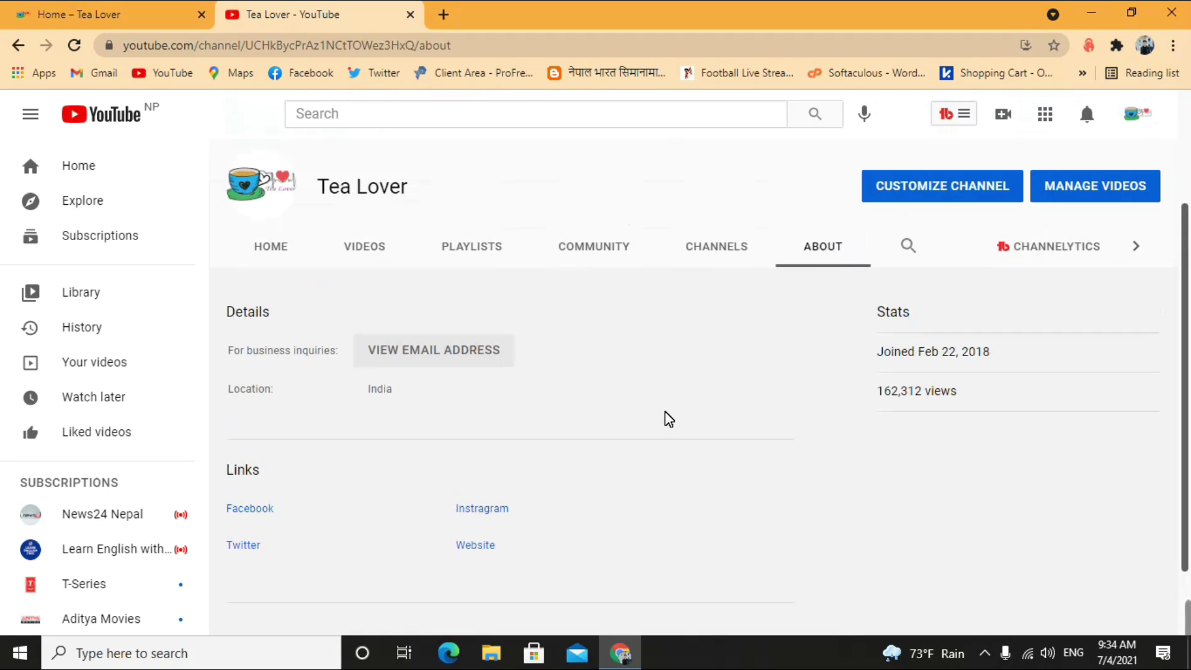
{"action": "scroll", "coordinate": [588, 397], "scroll_direction": "up", "scroll_amount": 3}
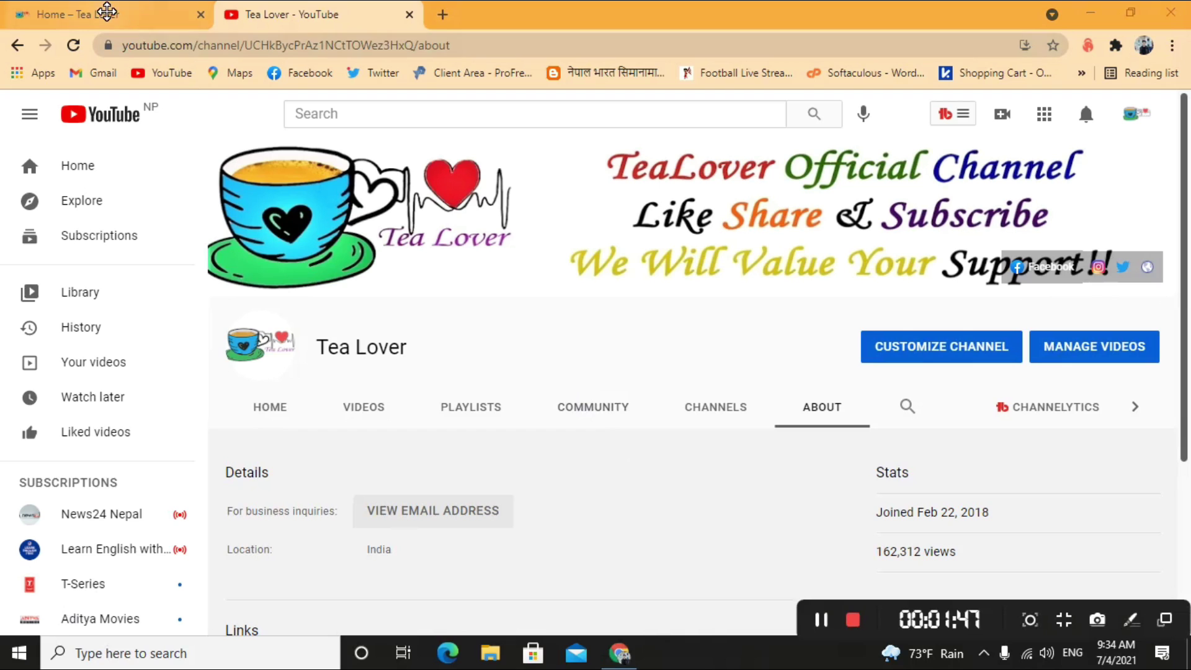
From the Tea Lover website, open the linked Twitter and Instagram profiles, view both, and return to the home page
{"action": "left_click", "coordinate": [108, 15]}
{"action": "left_click", "coordinate": [850, 283]}
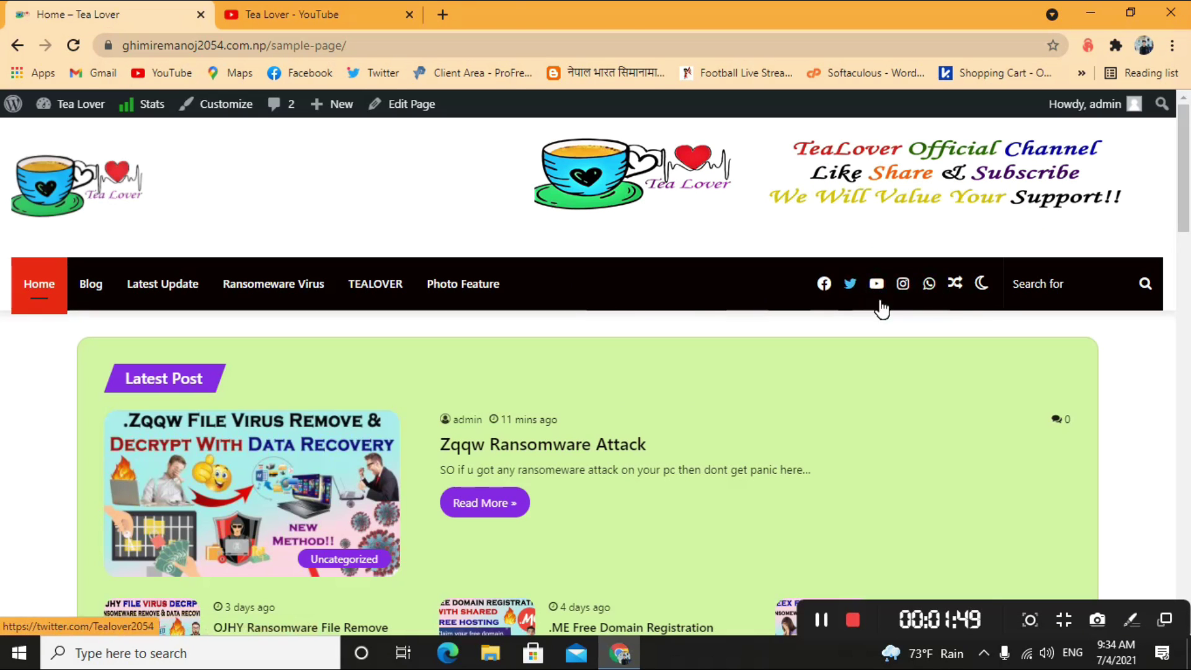
{"action": "left_click", "coordinate": [904, 285]}
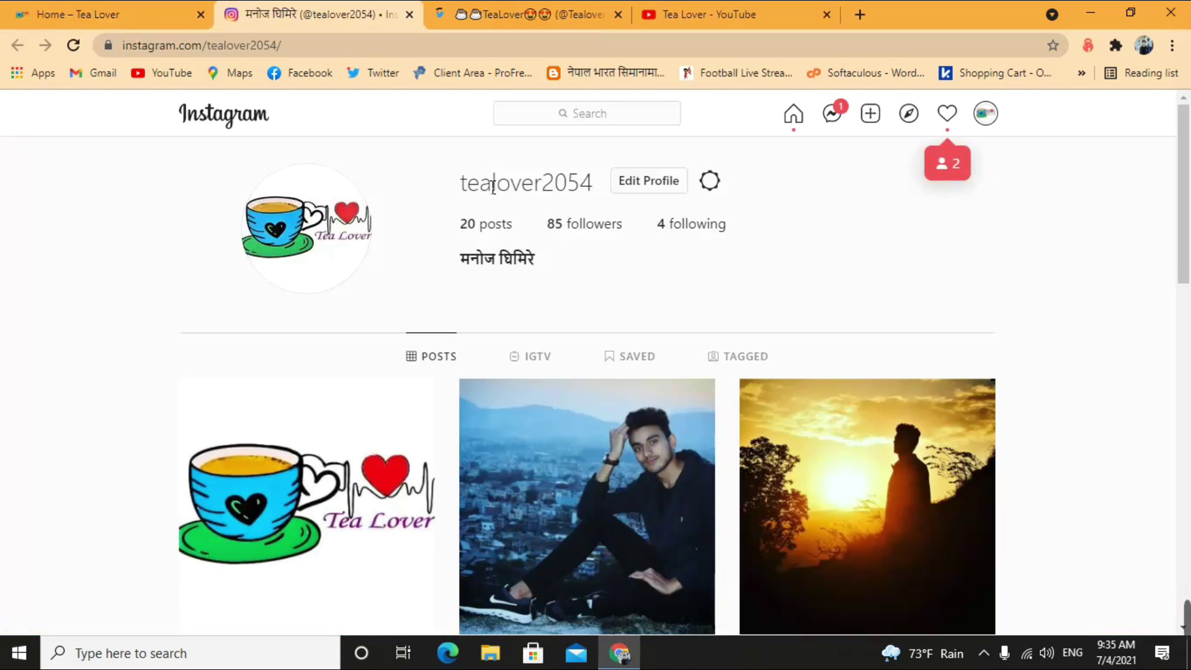
{"action": "left_click", "coordinate": [502, 7]}
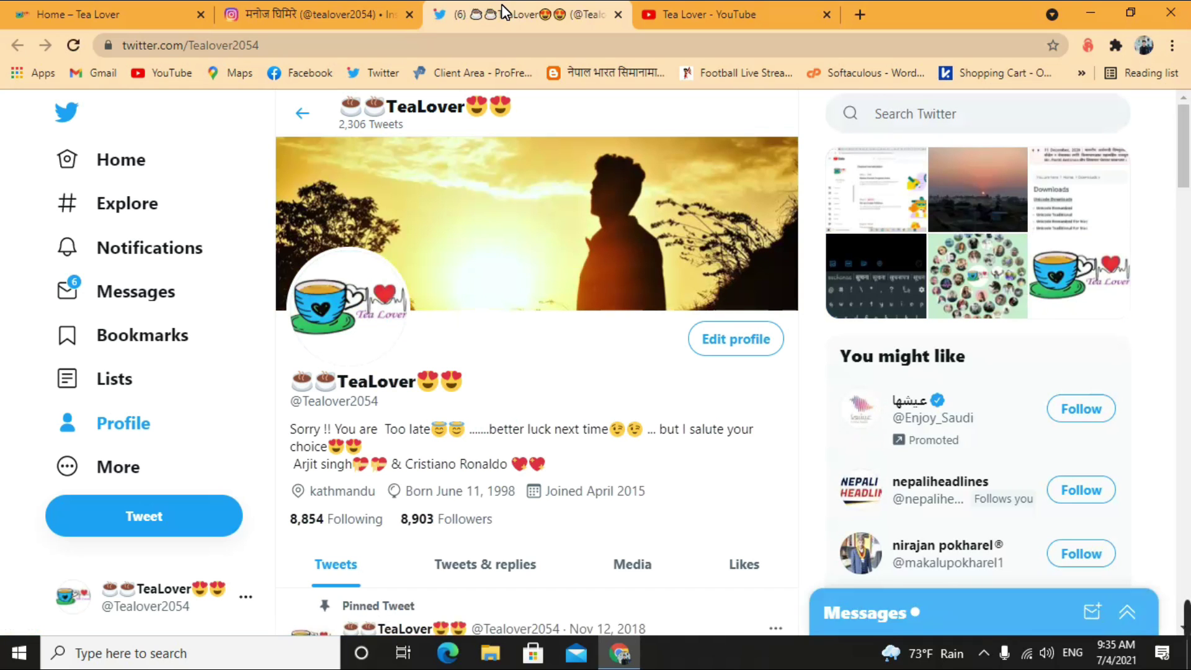
{"action": "left_click", "coordinate": [152, 17]}
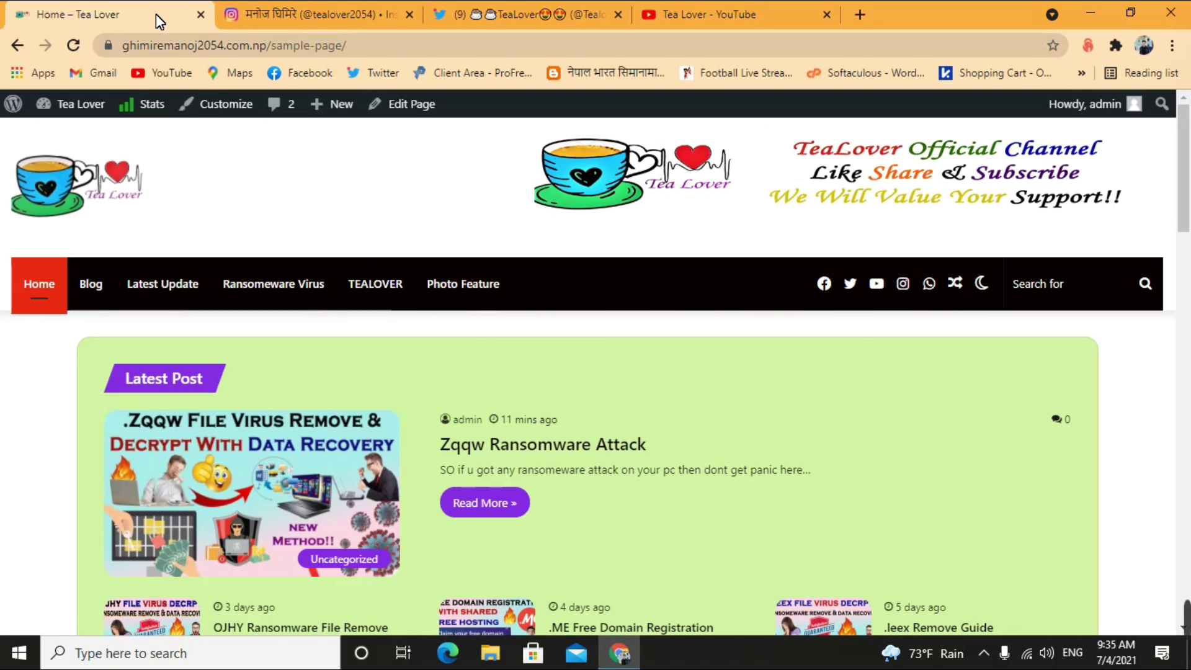
{"action": "scroll", "coordinate": [402, 429], "scroll_direction": "down", "scroll_amount": 1}
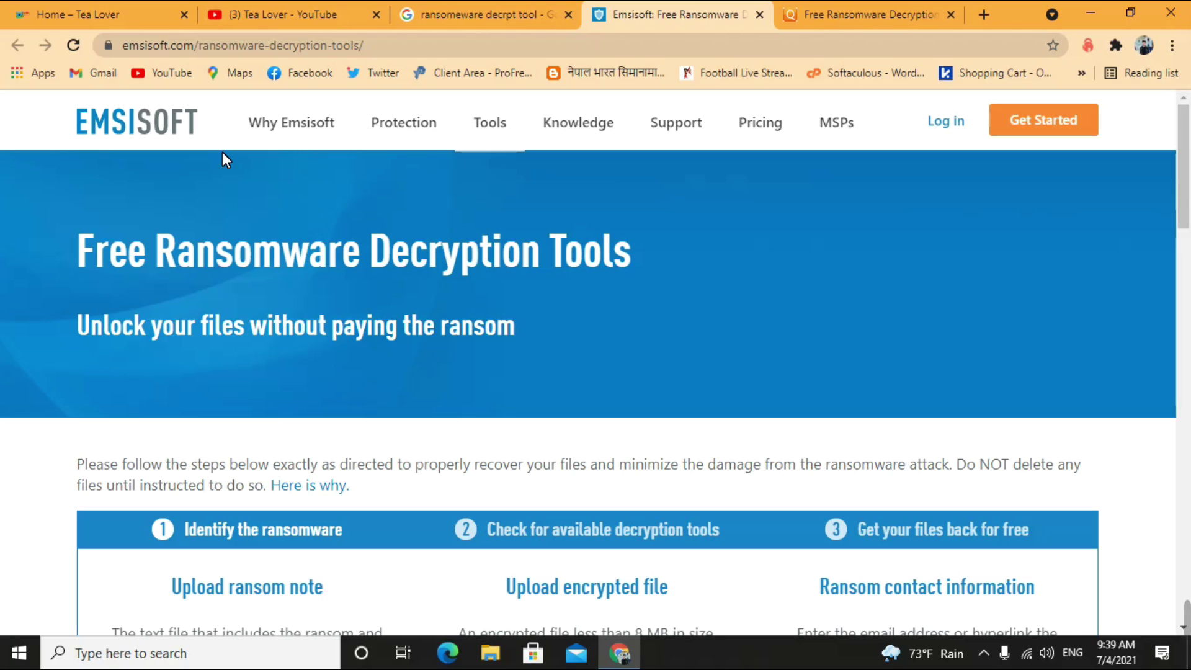
Review Emsisoft's ransomware identification form and the list of ransomware types supported by Quick Heal's free decryption tool
{"action": "scroll", "coordinate": [607, 375], "scroll_direction": "down", "scroll_amount": 5}
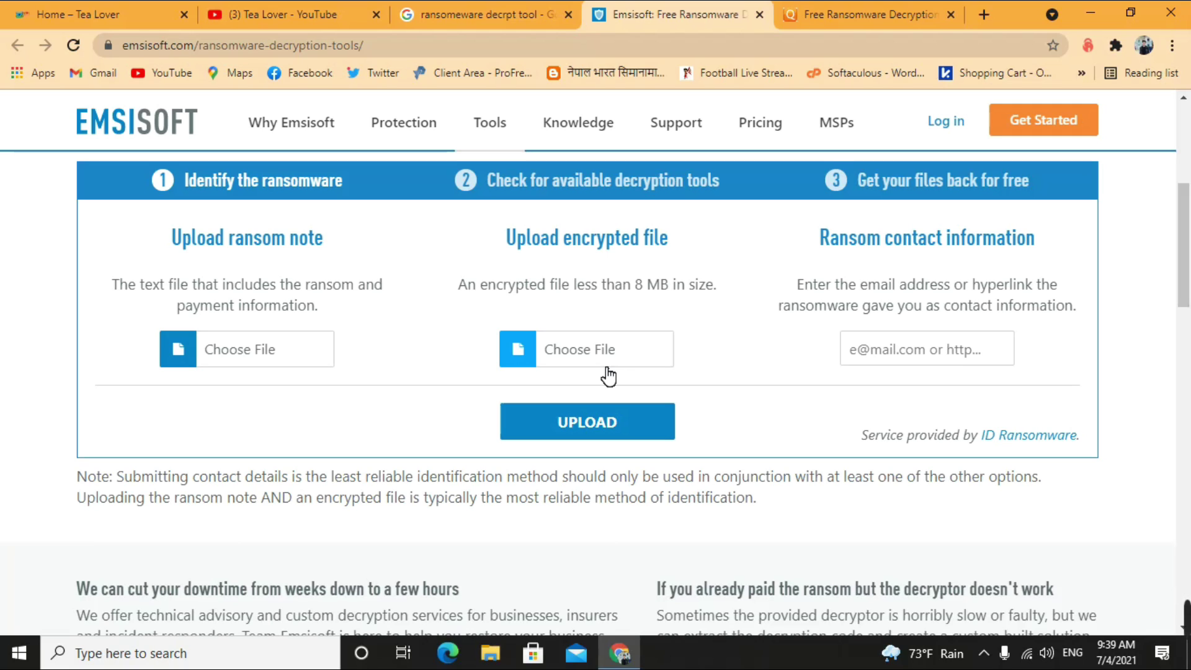
{"action": "left_click", "coordinate": [840, 12]}
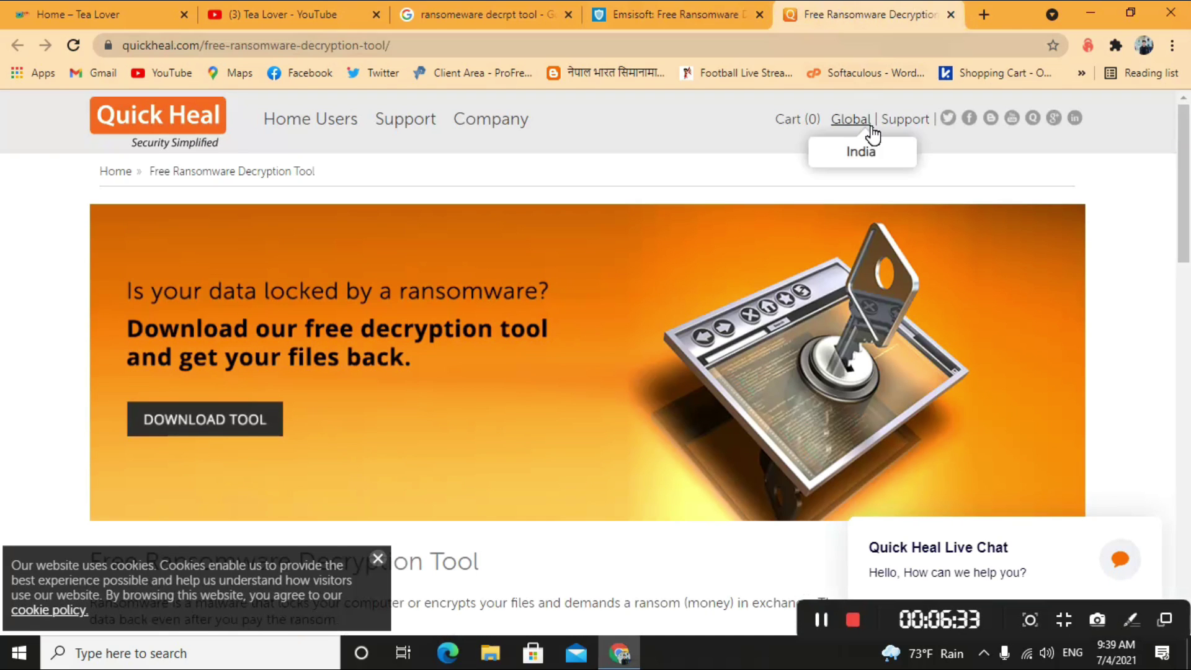
{"action": "left_click", "coordinate": [378, 558]}
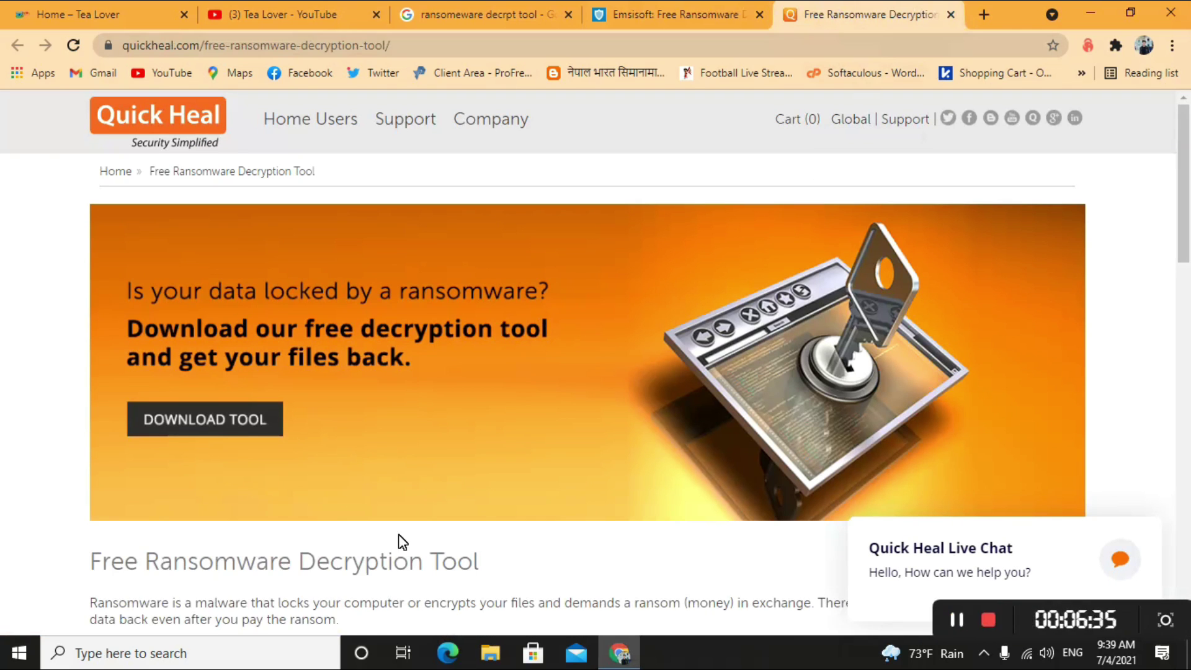
{"action": "scroll", "coordinate": [404, 438], "scroll_direction": "down", "scroll_amount": 3}
{"action": "scroll", "coordinate": [459, 341], "scroll_direction": "down", "scroll_amount": 4}
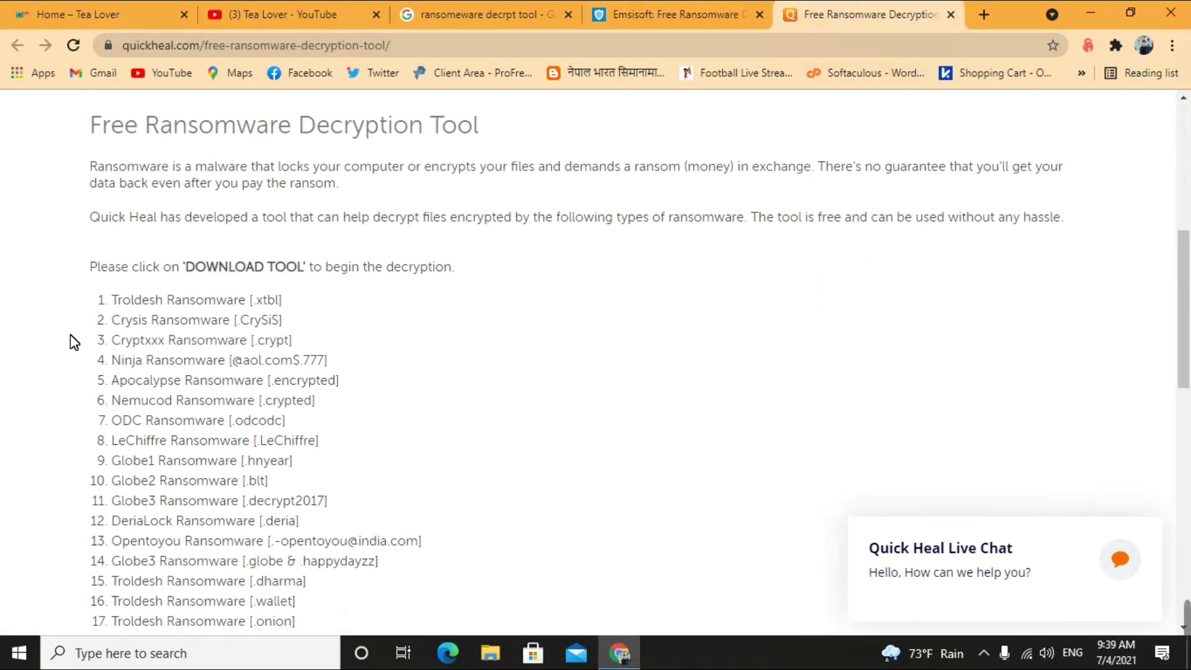
{"action": "left_click_drag", "start_coordinate": [89, 306], "coordinate": [313, 495]}
{"action": "scroll", "coordinate": [248, 440], "scroll_direction": "down", "scroll_amount": 2}
{"action": "scroll", "coordinate": [314, 494], "scroll_direction": "down", "scroll_amount": 3}
{"action": "left_click", "coordinate": [670, 558]}
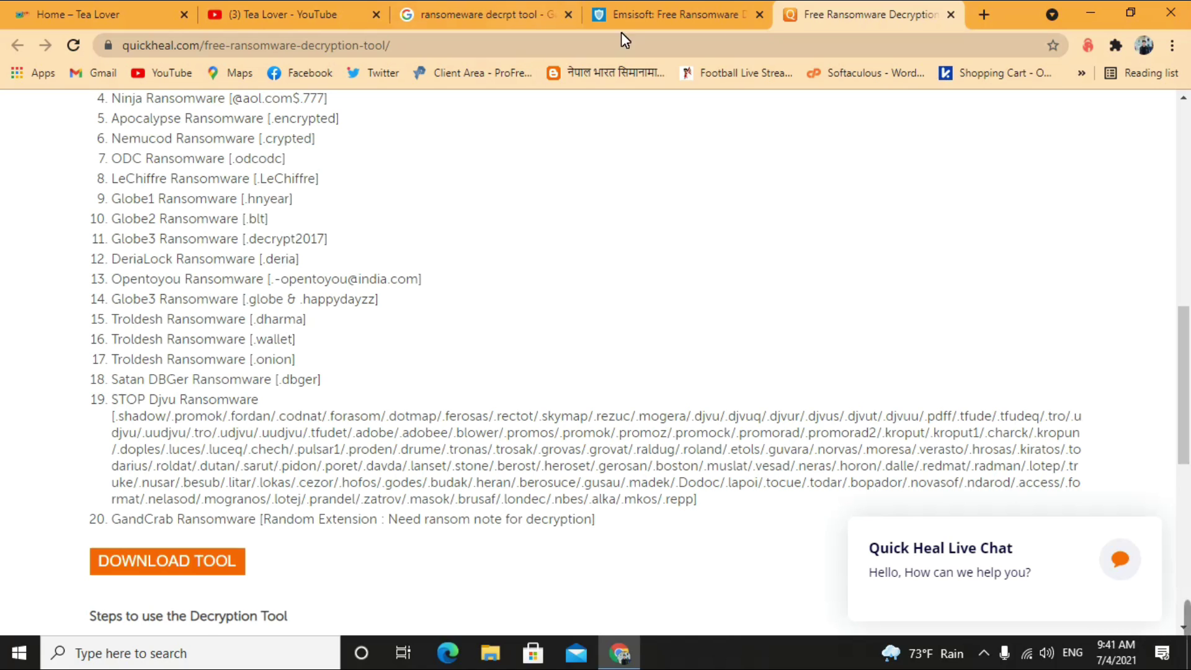
Check the Google results for ransomware decryption tools and open the Zqqw Ransomware Attack post on the Tea Lover website
{"action": "left_click", "coordinate": [484, 13]}
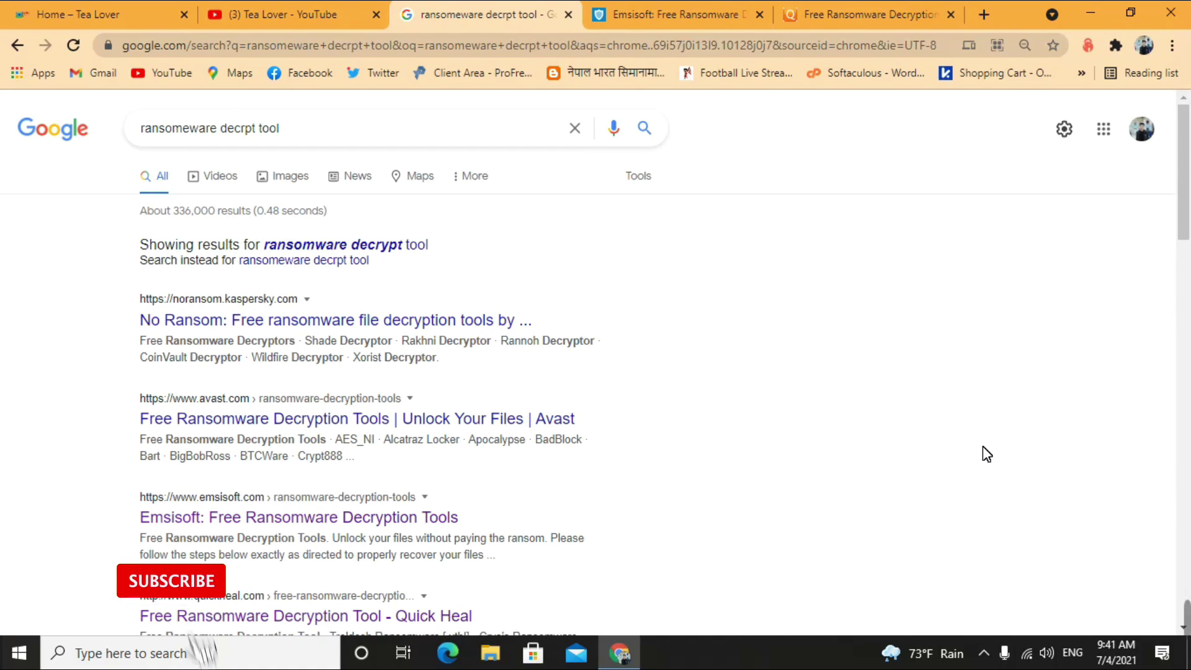
{"action": "left_click", "coordinate": [85, 17]}
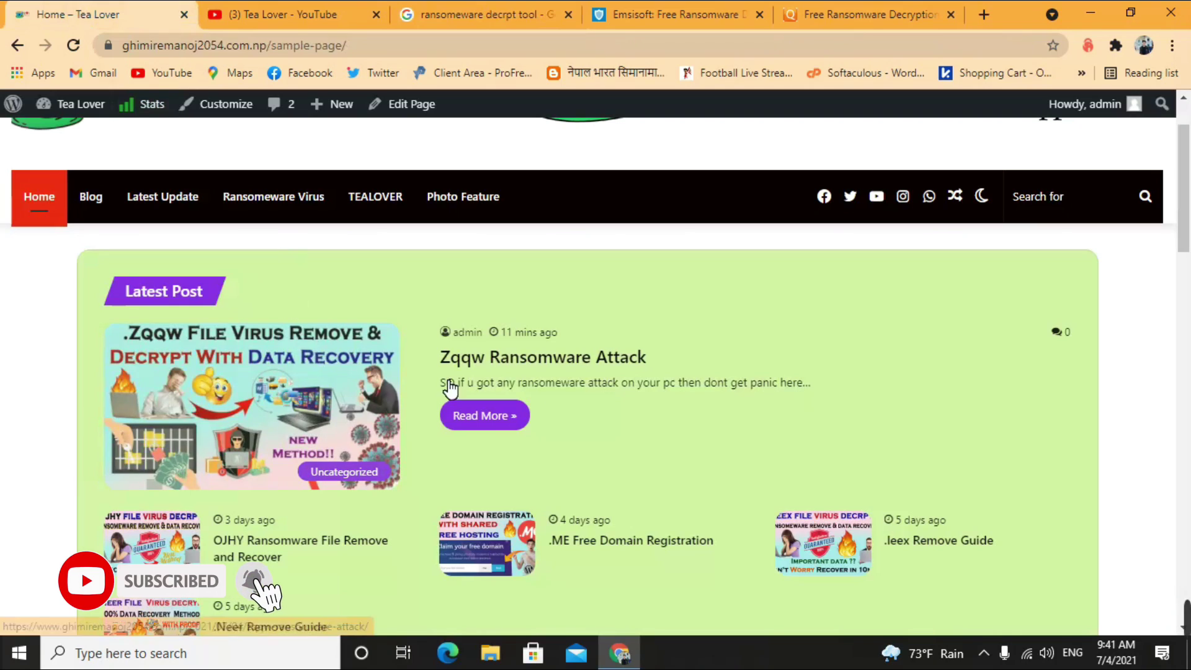
{"action": "left_click", "coordinate": [497, 365]}
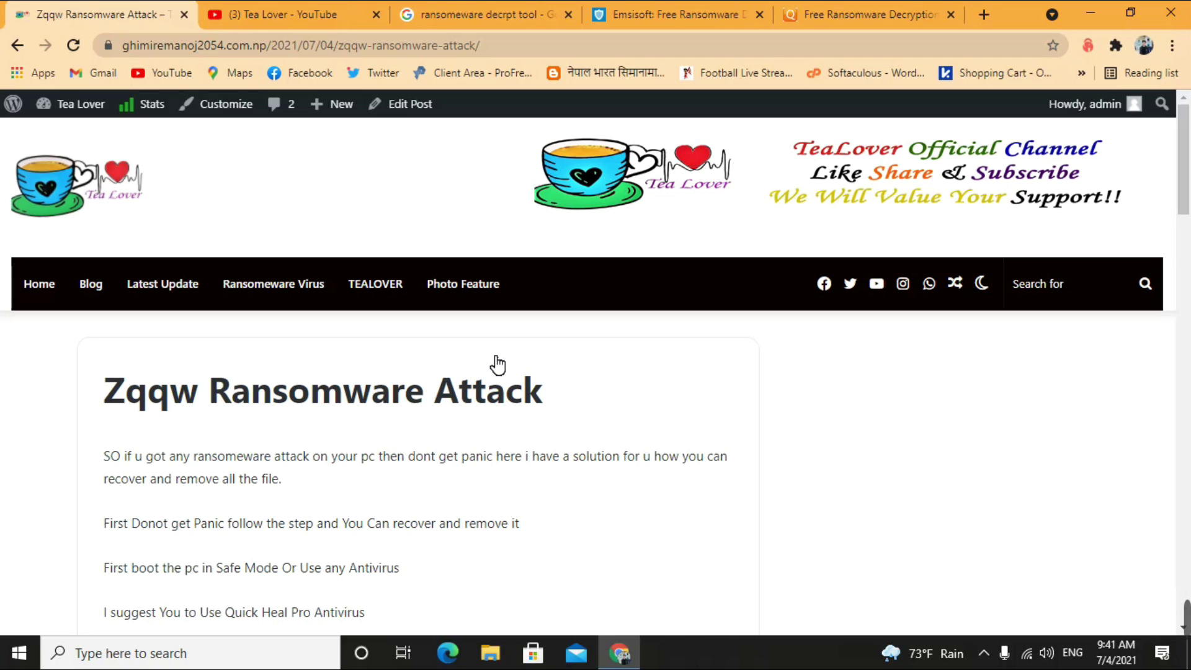
Read through the post's introduction and its "Step To Recover The Data" instructions
{"action": "scroll", "coordinate": [478, 337], "scroll_direction": "down", "scroll_amount": 2}
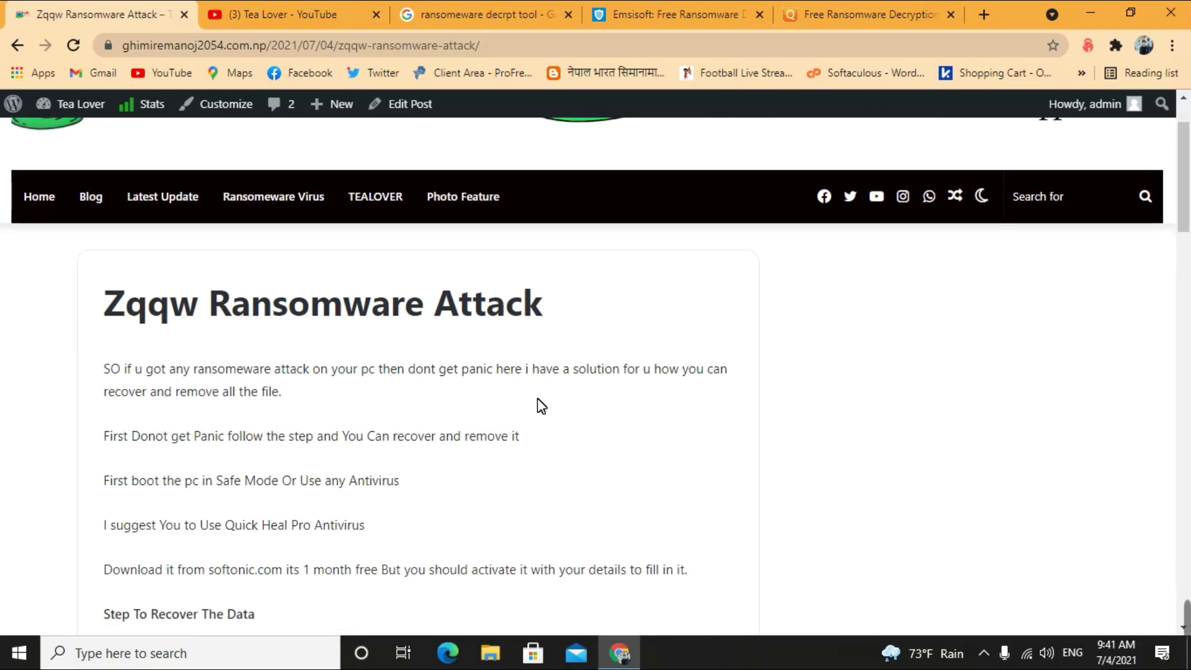
{"action": "scroll", "coordinate": [545, 422], "scroll_direction": "down", "scroll_amount": 3}
{"action": "left_click_drag", "start_coordinate": [104, 352], "coordinate": [268, 354]}
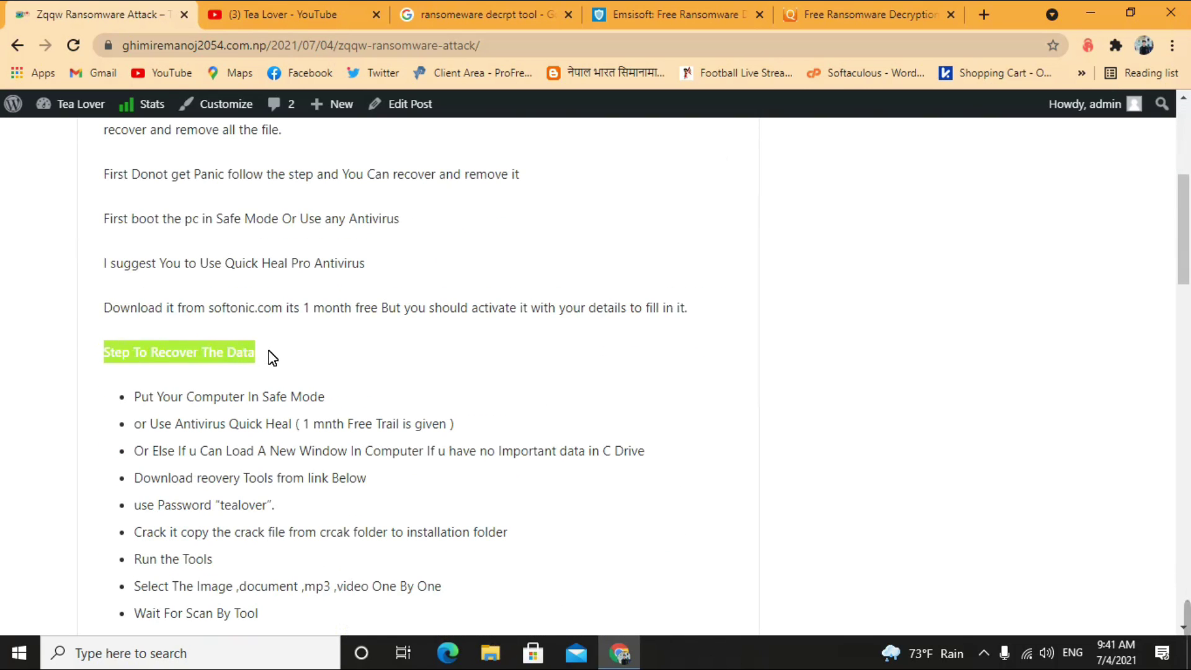
{"action": "left_click", "coordinate": [345, 355]}
{"action": "scroll", "coordinate": [236, 287], "scroll_direction": "down", "scroll_amount": 3}
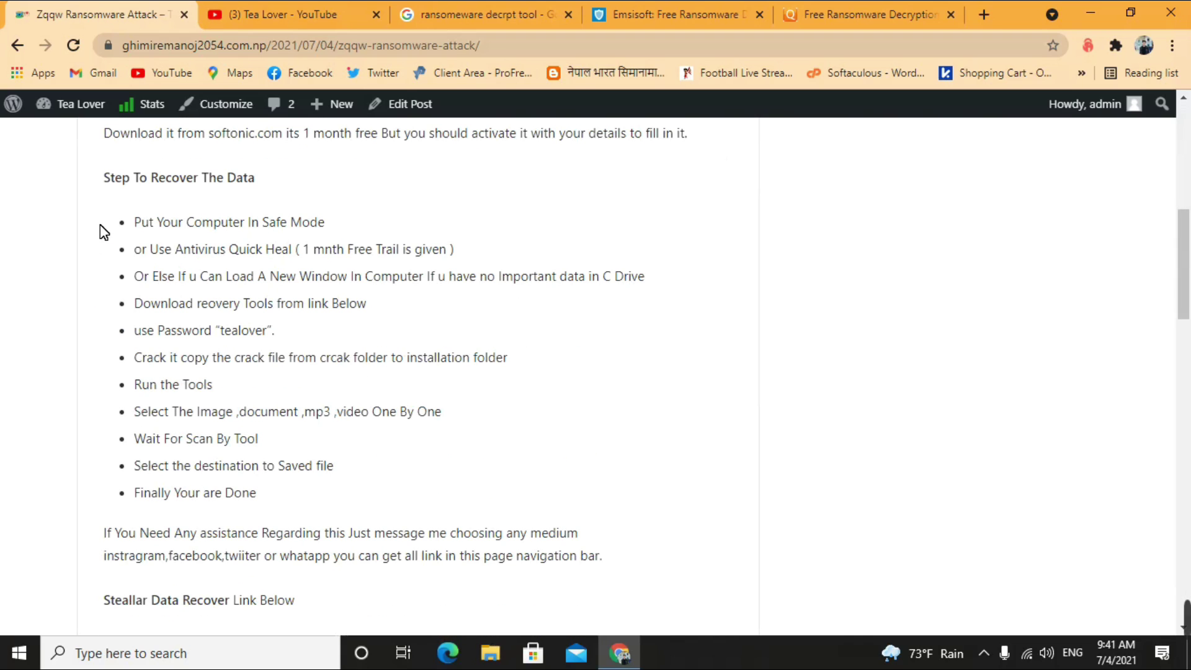
{"action": "left_click_drag", "start_coordinate": [136, 222], "coordinate": [348, 229]}
{"action": "left_click", "coordinate": [419, 207]}
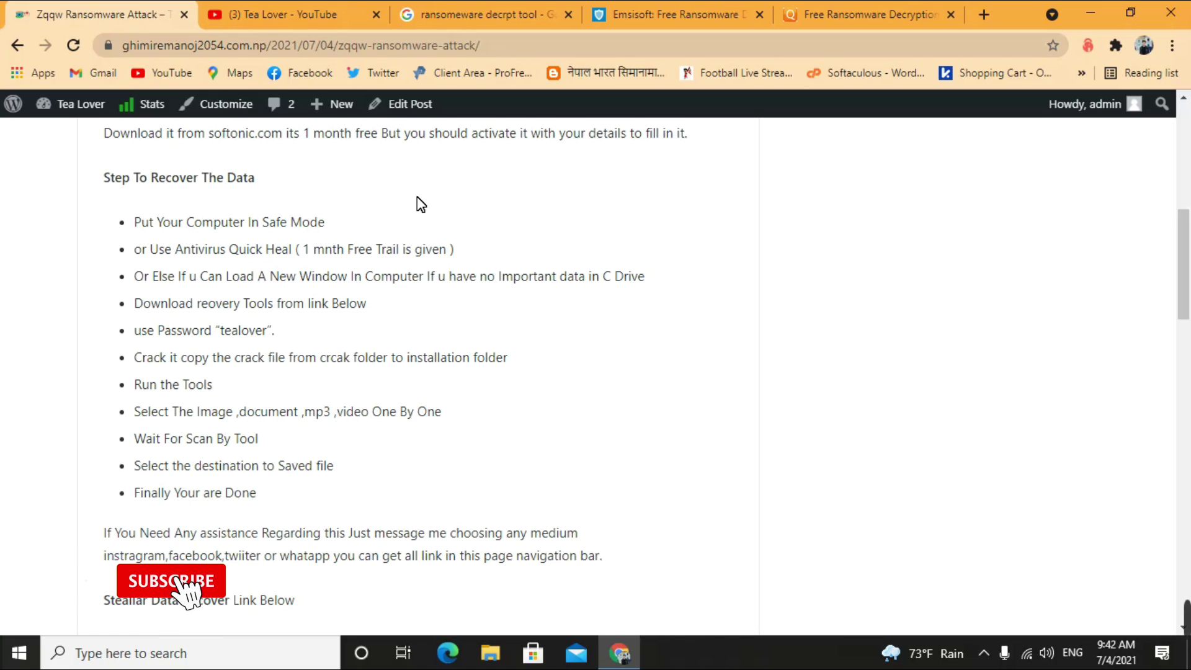
{"action": "left_click_drag", "start_coordinate": [198, 412], "coordinate": [253, 424]}
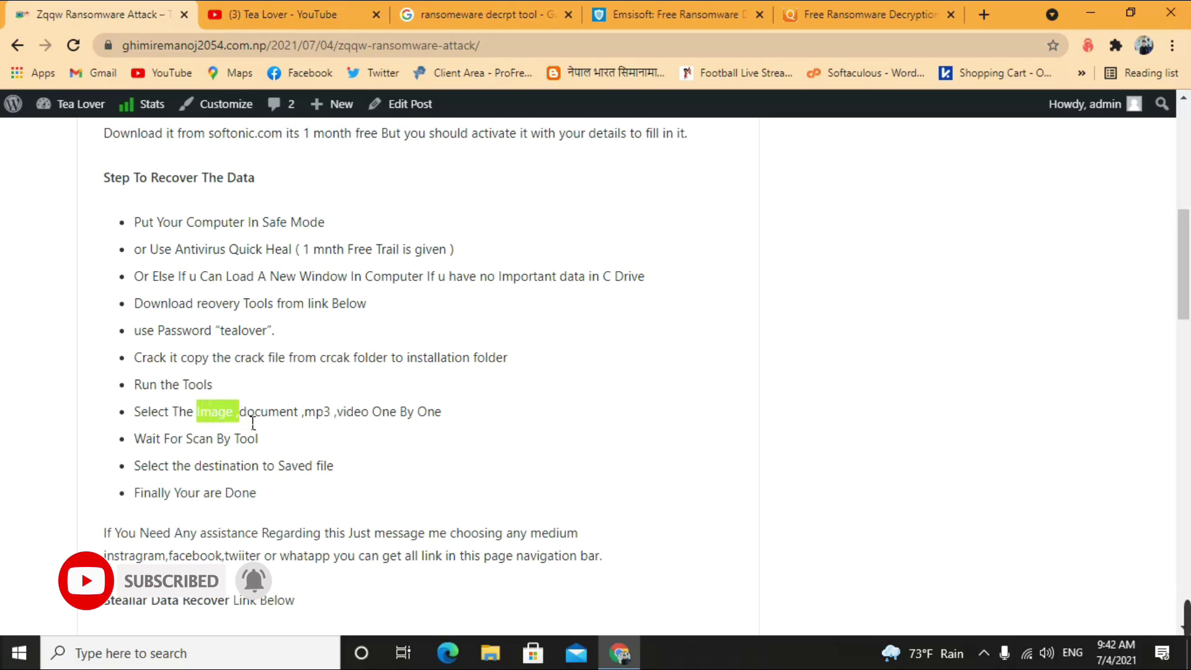
{"action": "left_click", "coordinate": [311, 419]}
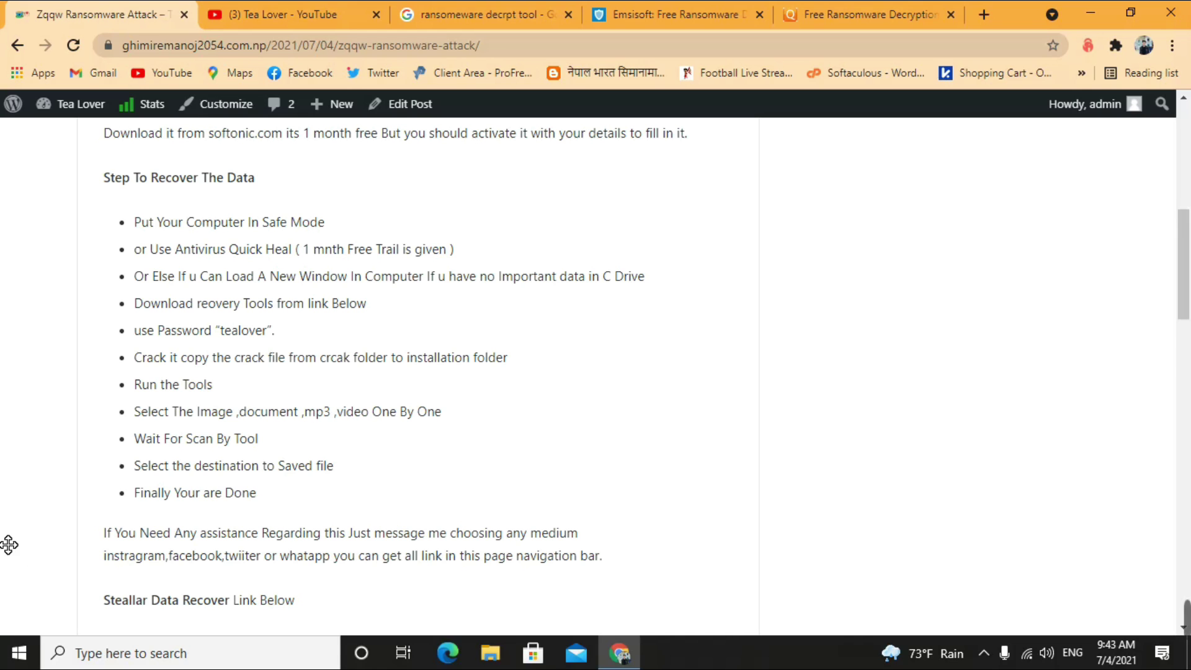
Examine the post's download sections for Stellar data recovery and Disk Drill
{"action": "scroll", "coordinate": [123, 540], "scroll_direction": "down", "scroll_amount": 5}
{"action": "scroll", "coordinate": [138, 470], "scroll_direction": "up", "scroll_amount": 2}
{"action": "left_click_drag", "start_coordinate": [106, 422], "coordinate": [244, 425]}
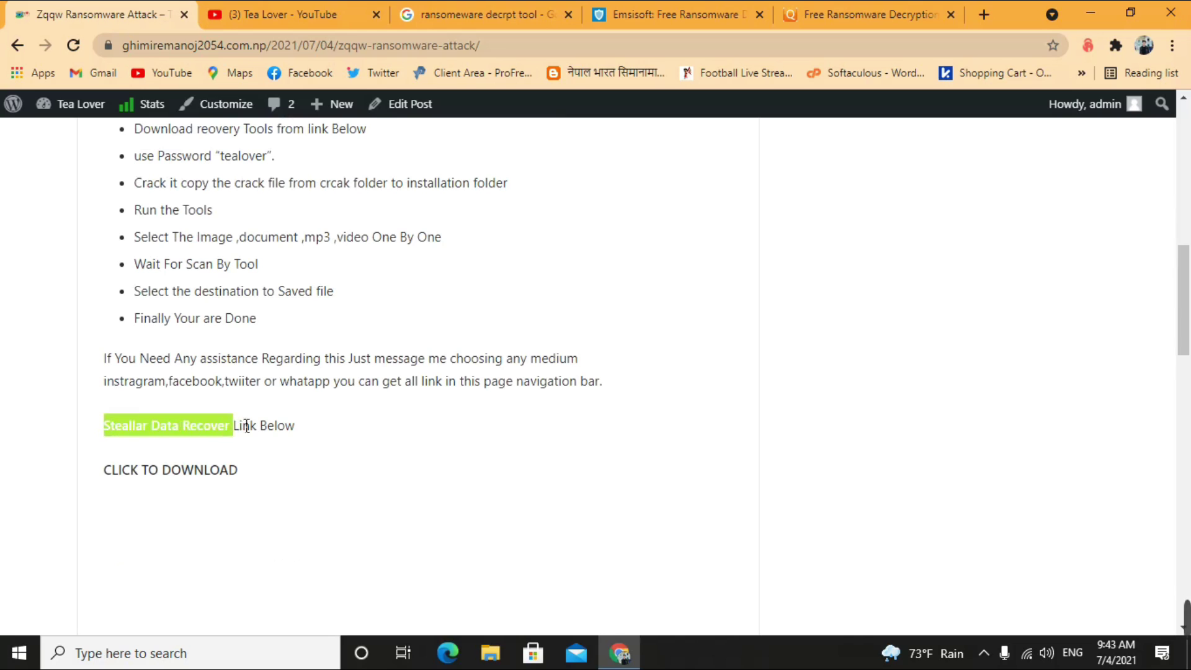
{"action": "left_click", "coordinate": [558, 404]}
{"action": "scroll", "coordinate": [322, 467], "scroll_direction": "down", "scroll_amount": 7}
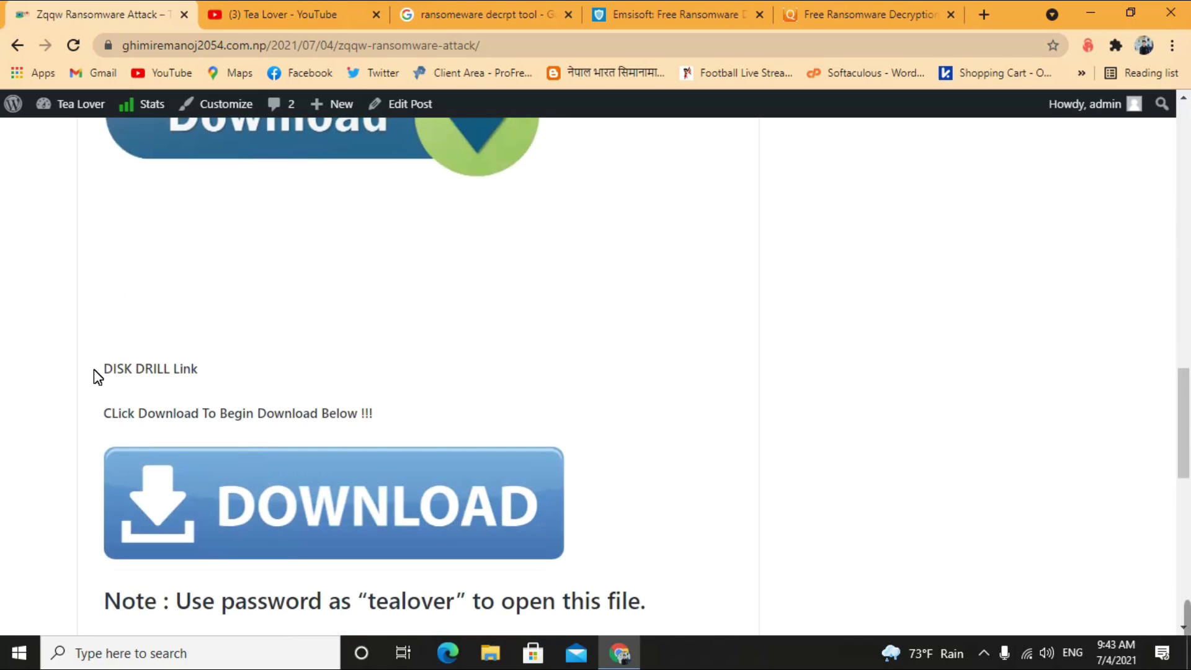
{"action": "left_click_drag", "start_coordinate": [94, 369], "coordinate": [215, 373]}
{"action": "left_click", "coordinate": [775, 312]}
{"action": "scroll", "coordinate": [377, 409], "scroll_direction": "up", "scroll_amount": 3}
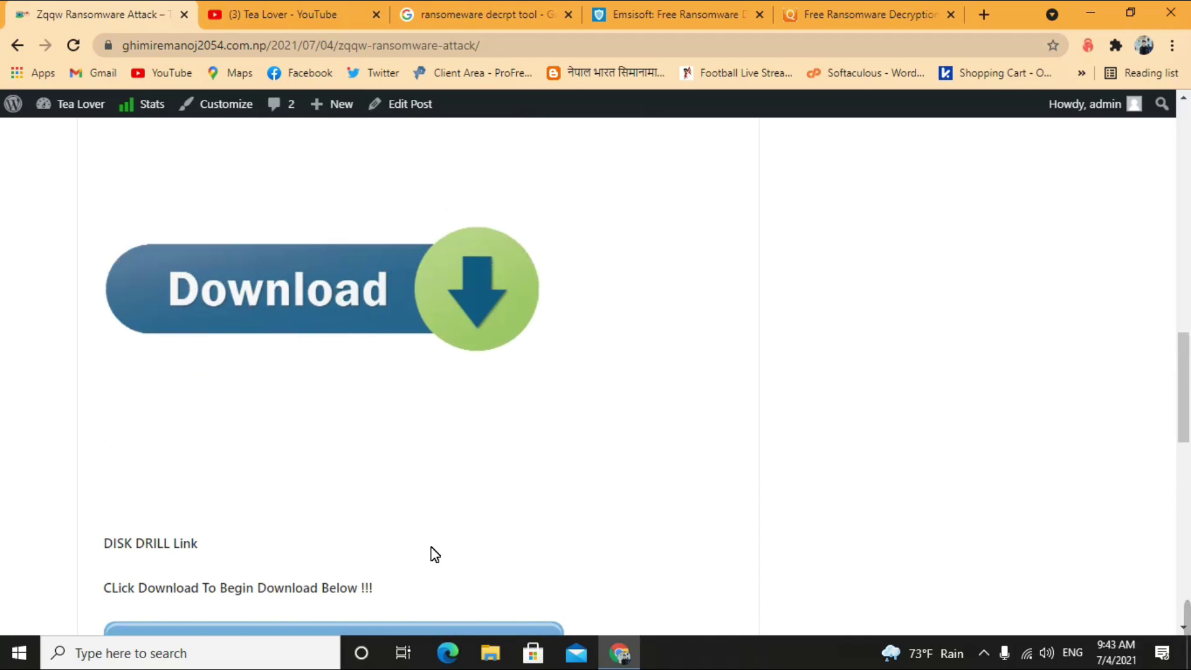
{"action": "scroll", "coordinate": [433, 571], "scroll_direction": "down", "scroll_amount": 4}
Open the Disk Drill download page, then return to the post and view its list of common ransomware solutions
{"action": "left_click", "coordinate": [316, 435]}
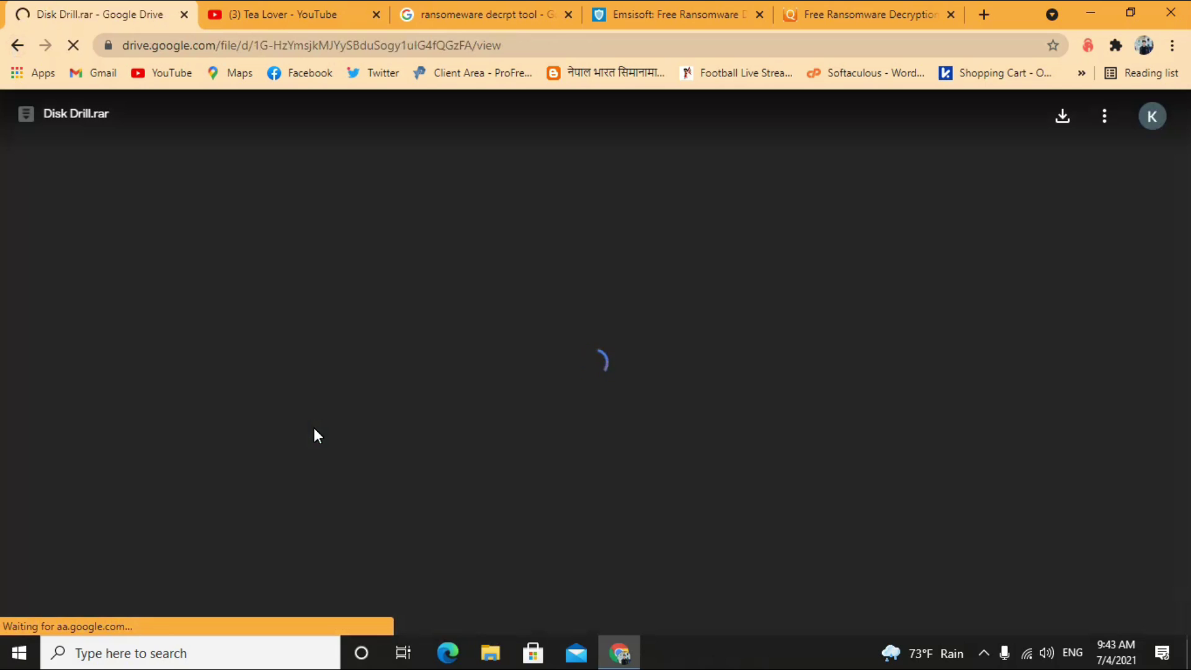
{"action": "left_click", "coordinate": [17, 44]}
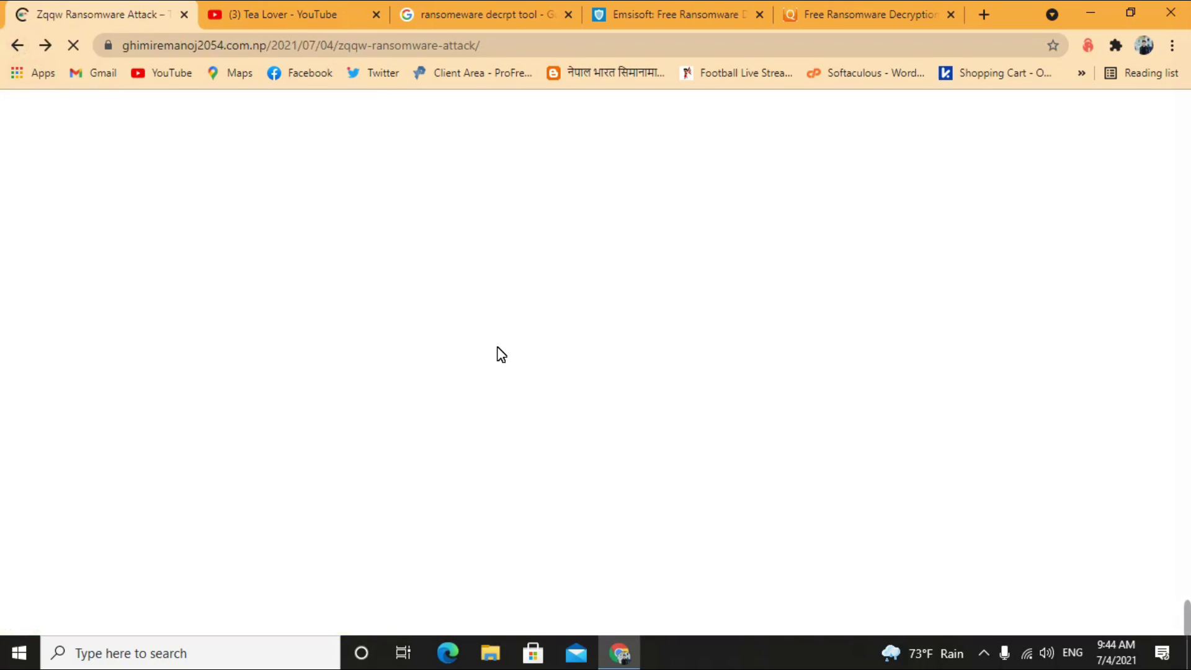
{"action": "scroll", "coordinate": [558, 417], "scroll_direction": "down", "scroll_amount": 4}
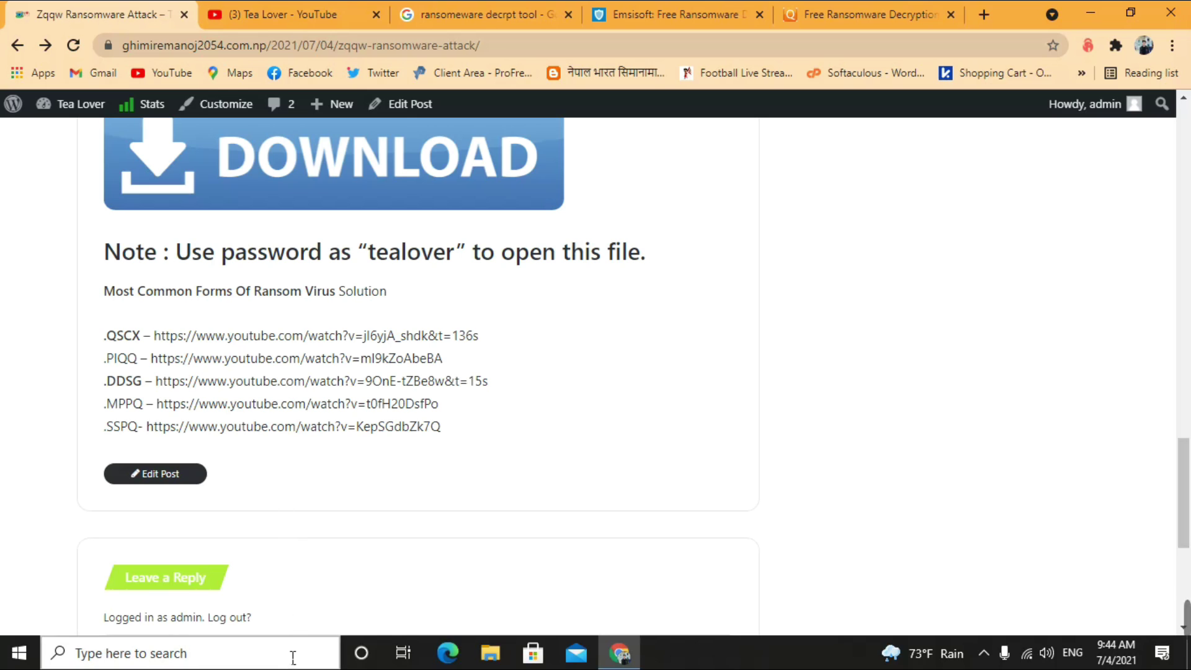
Find the Run app through Windows search and use it to launch msconfig
{"action": "left_click", "coordinate": [149, 660]}
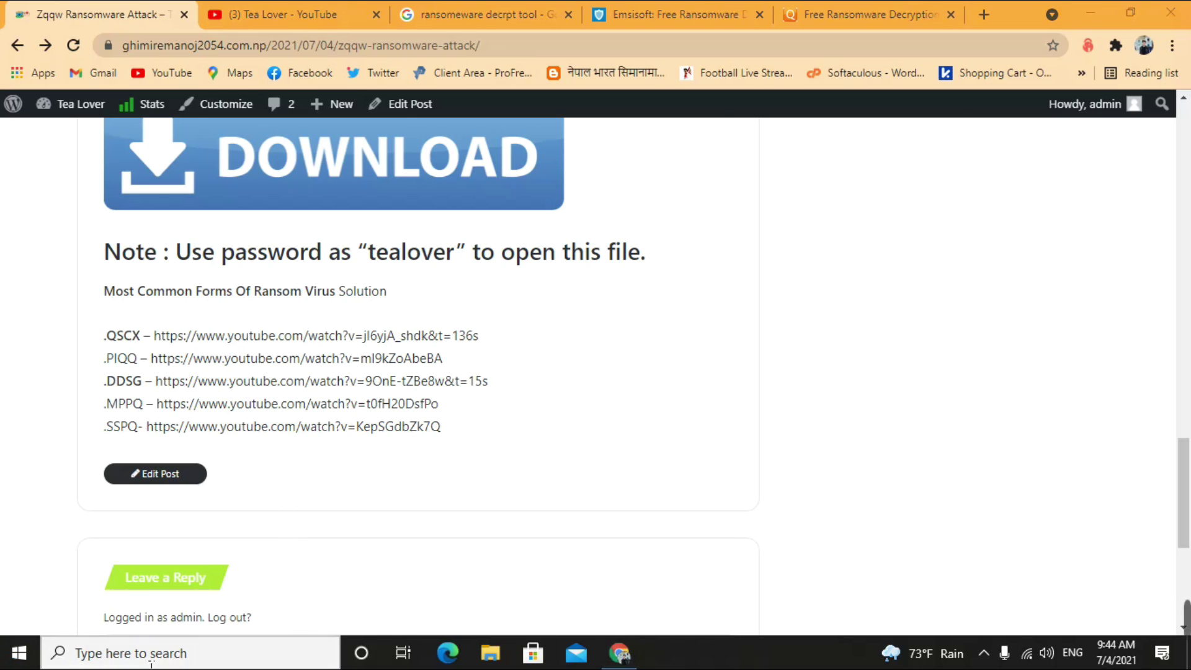
{"action": "type", "text": "run"}
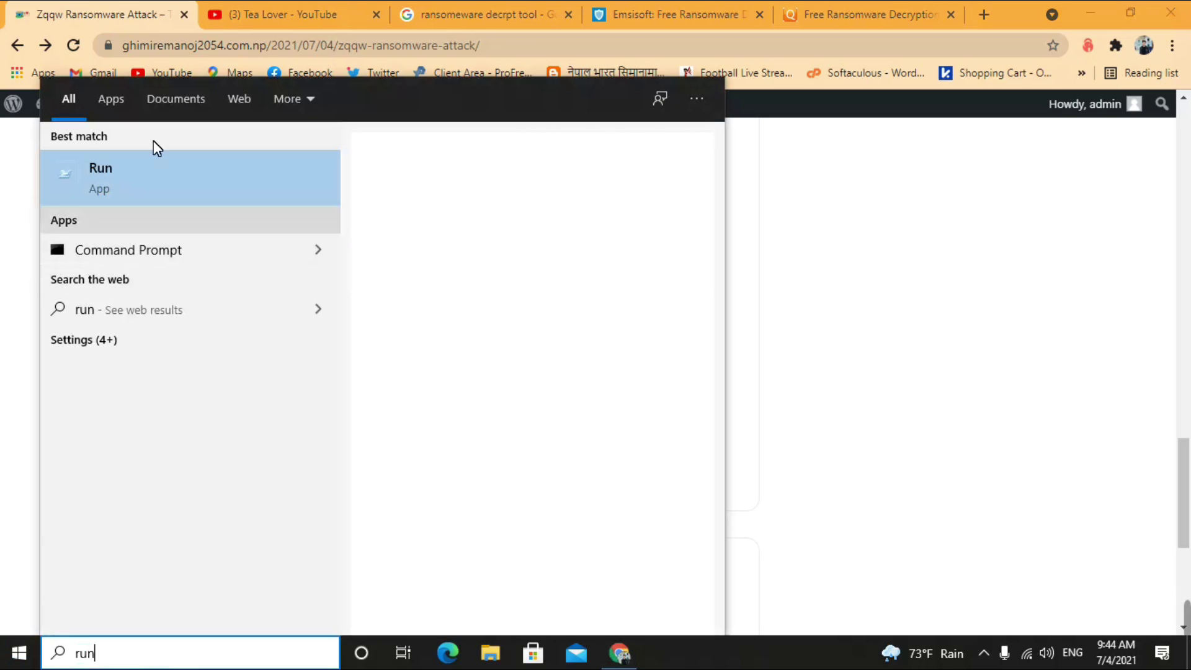
{"action": "left_click", "coordinate": [161, 184]}
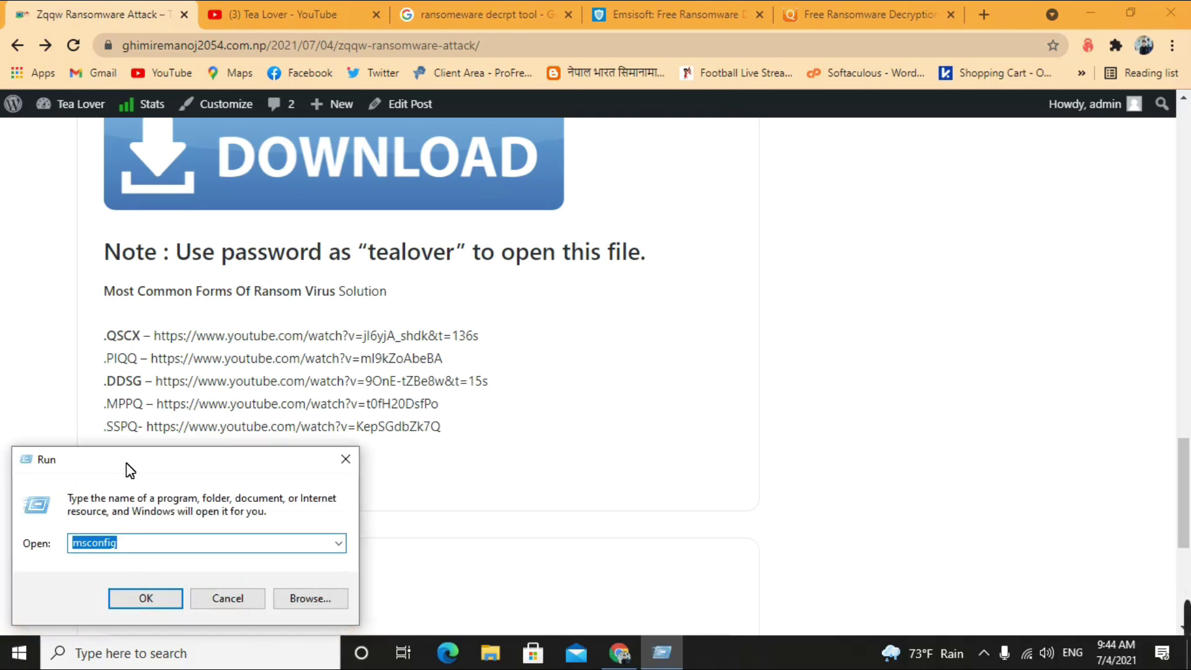
{"action": "left_click_drag", "start_coordinate": [161, 460], "coordinate": [552, 228]}
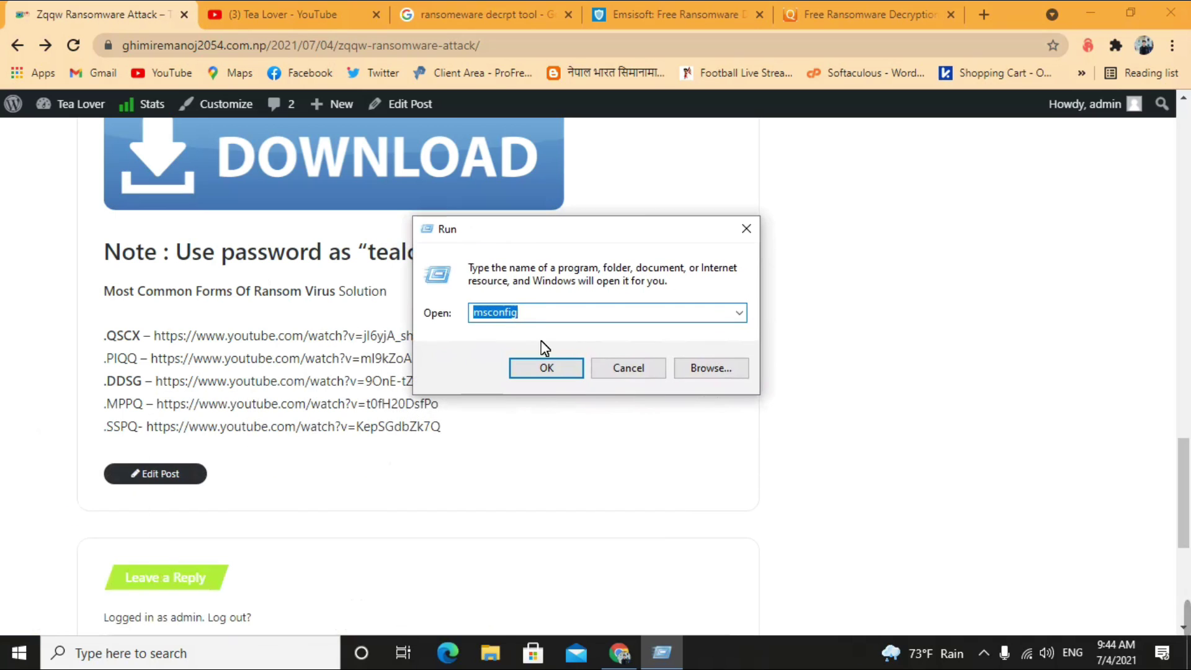
{"action": "left_click", "coordinate": [548, 323]}
{"action": "left_click_drag", "start_coordinate": [519, 318], "coordinate": [468, 318]}
{"action": "left_click", "coordinate": [556, 320]}
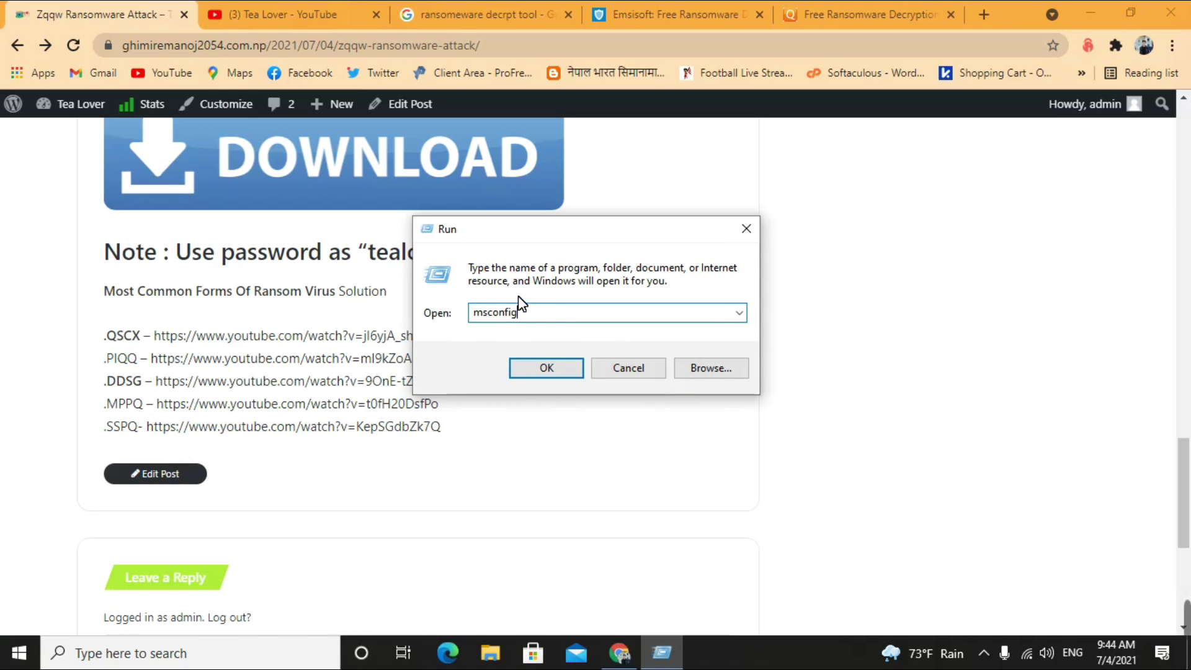
{"action": "left_click", "coordinate": [565, 370]}
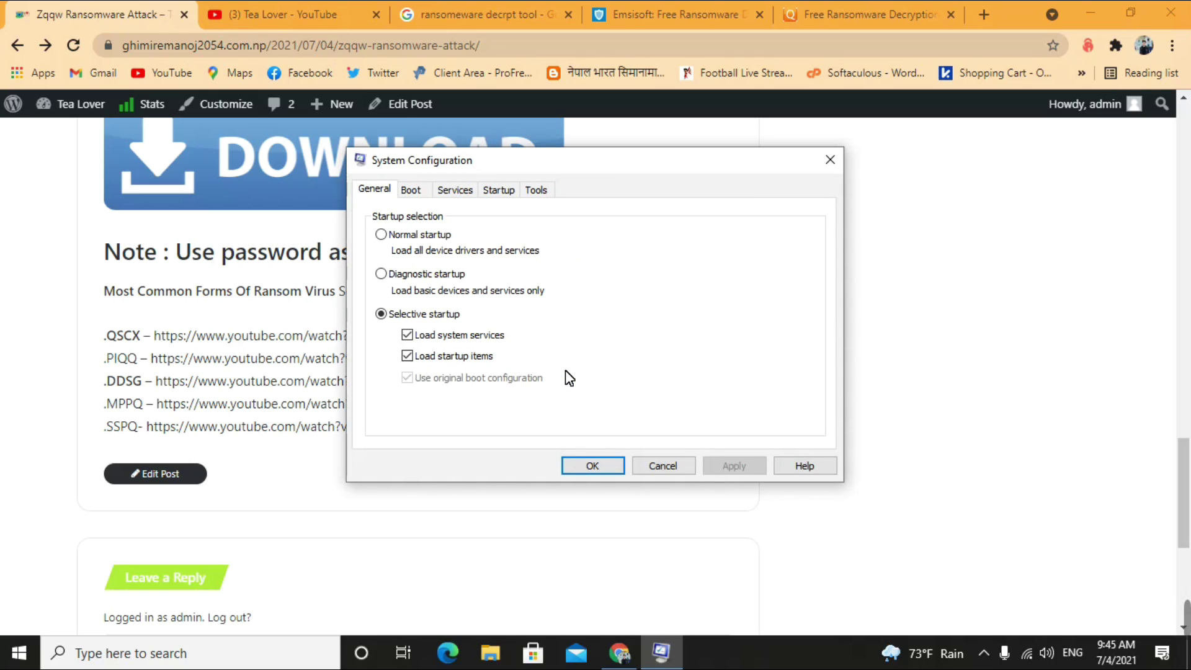
Enable Safe boot with the Network option in the boot settings, then cancel System Configuration
{"action": "left_click", "coordinate": [411, 191]}
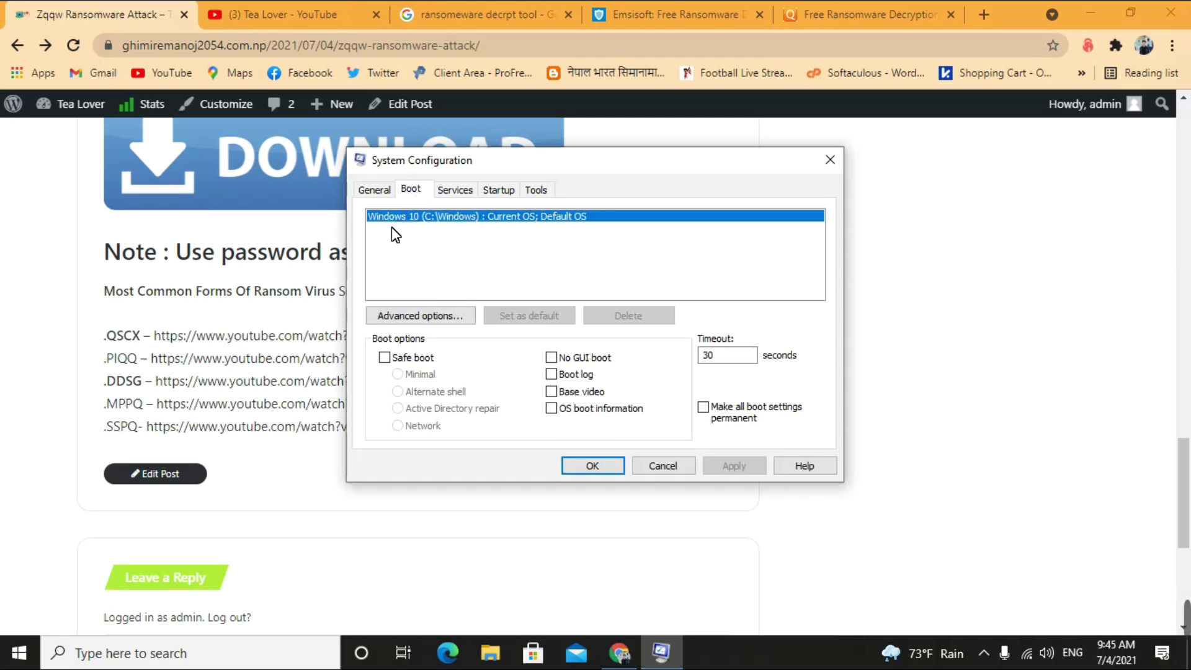
{"action": "left_click", "coordinate": [389, 359]}
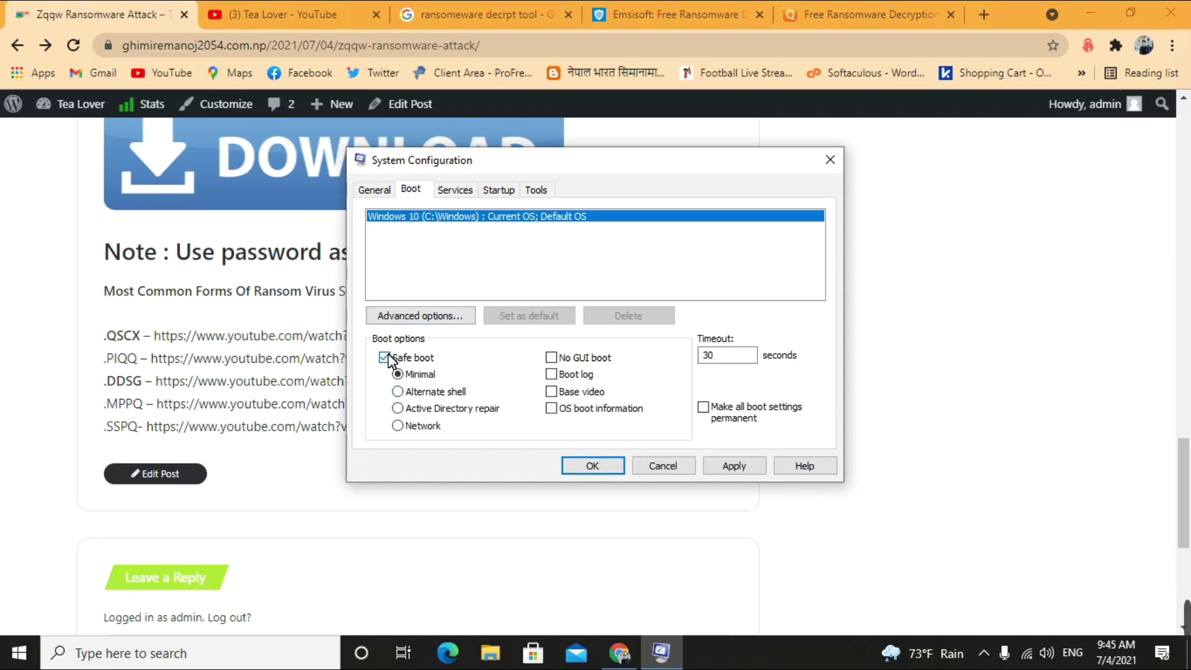
{"action": "left_click", "coordinate": [397, 425]}
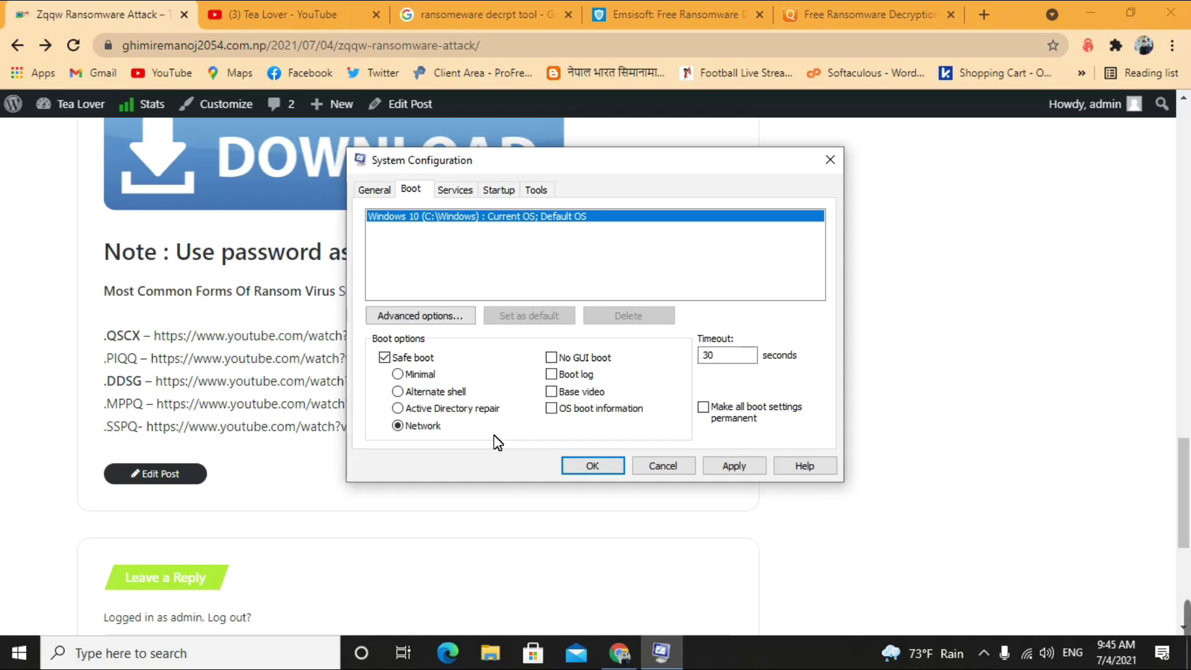
{"action": "left_click", "coordinate": [662, 466]}
Switch to Stellar Data Recovery from the desktop, limit the recovery to Photos only, and continue to the location choice
{"action": "key", "text": "super+d"}
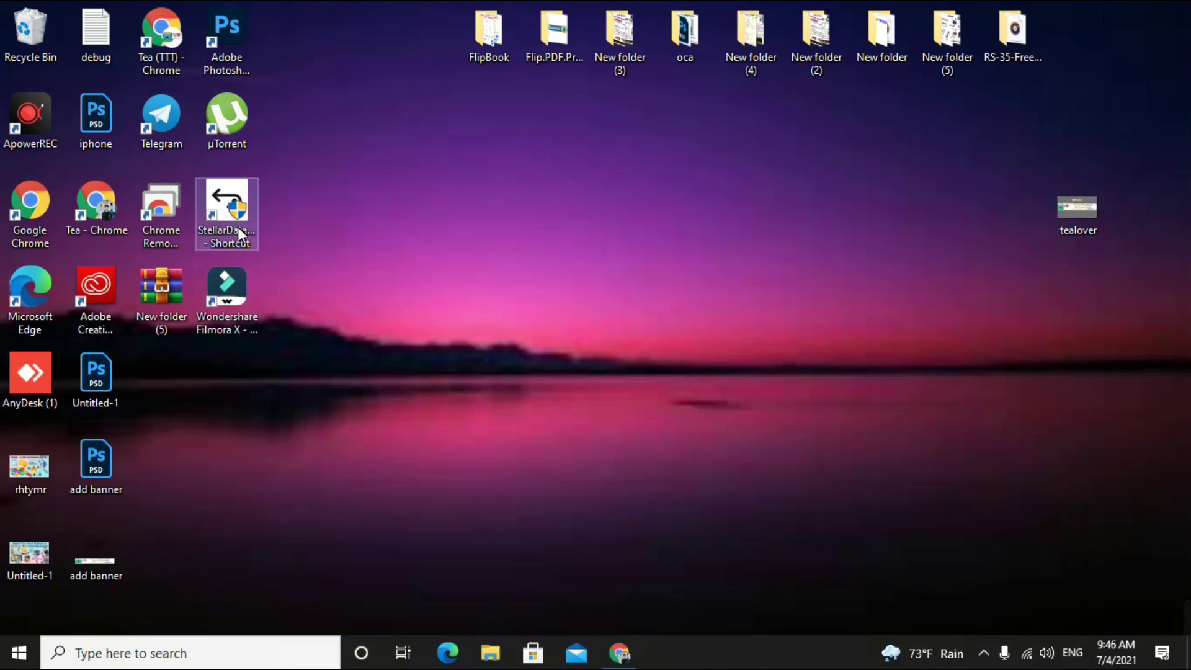
{"action": "left_click", "coordinate": [237, 236]}
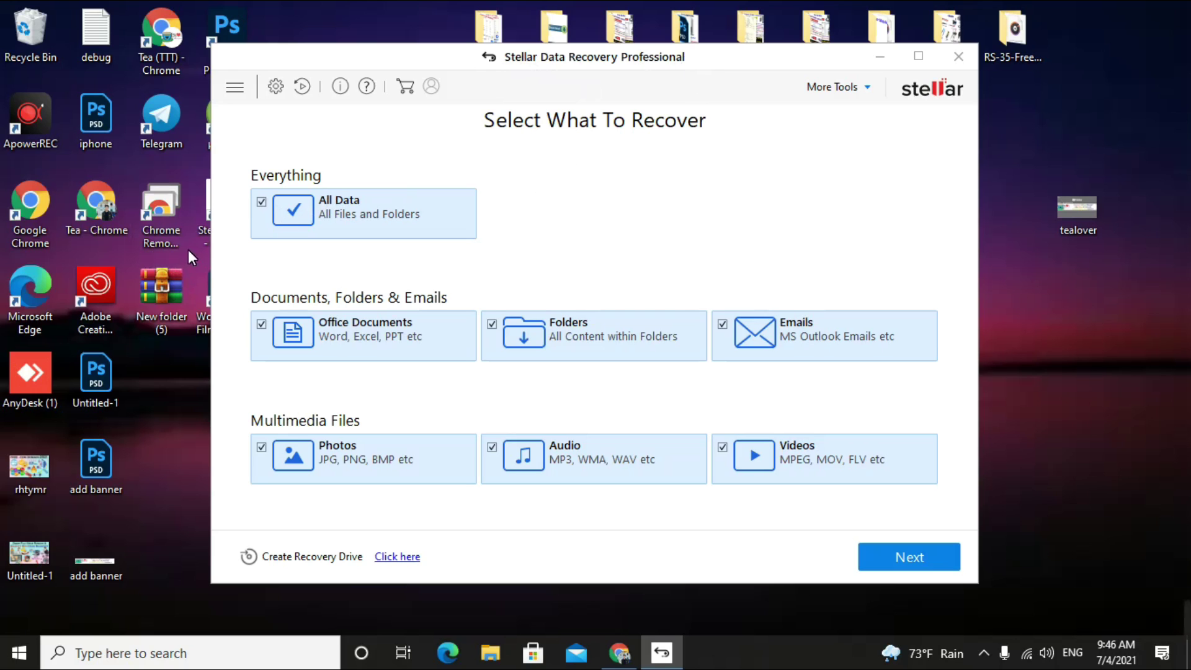
{"action": "left_click", "coordinate": [262, 202]}
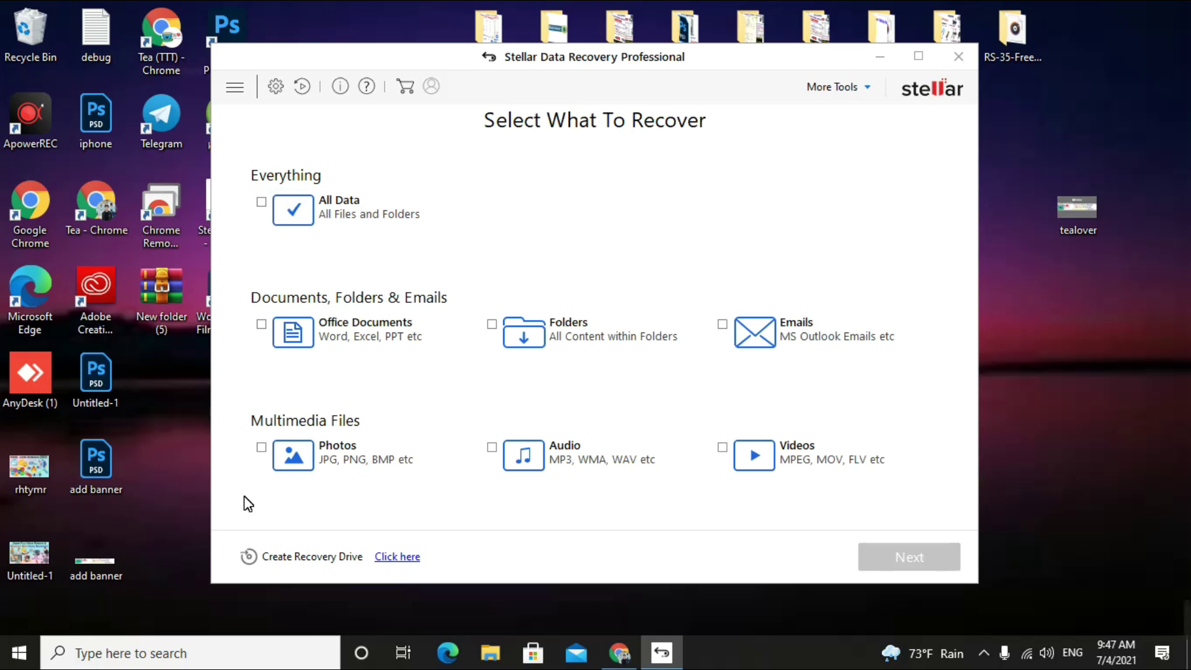
{"action": "left_click", "coordinate": [258, 451]}
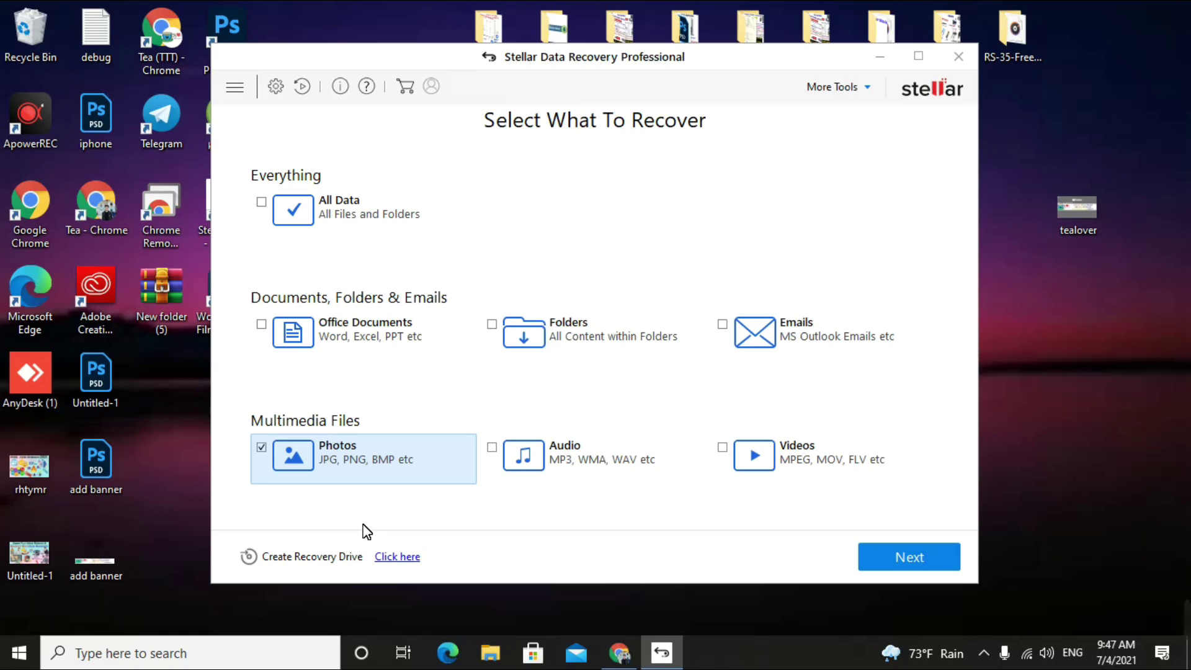
{"action": "left_click", "coordinate": [924, 556]}
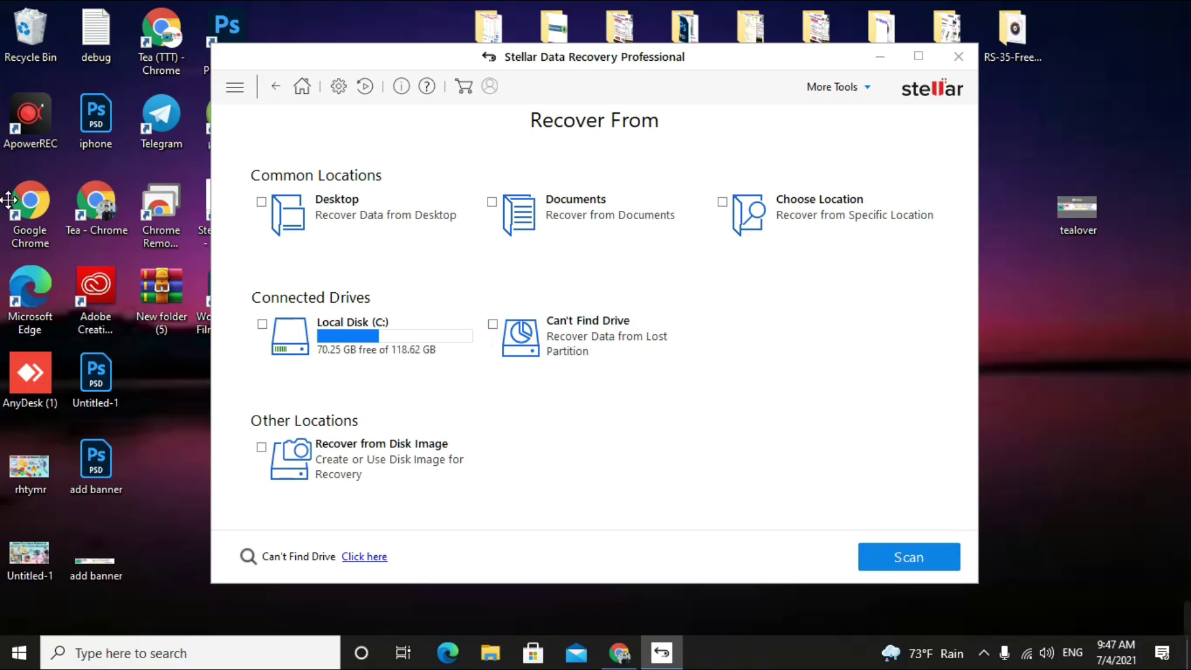
Run a scan of Local Disk (C:) with Deep Scan enabled
{"action": "left_click", "coordinate": [262, 324]}
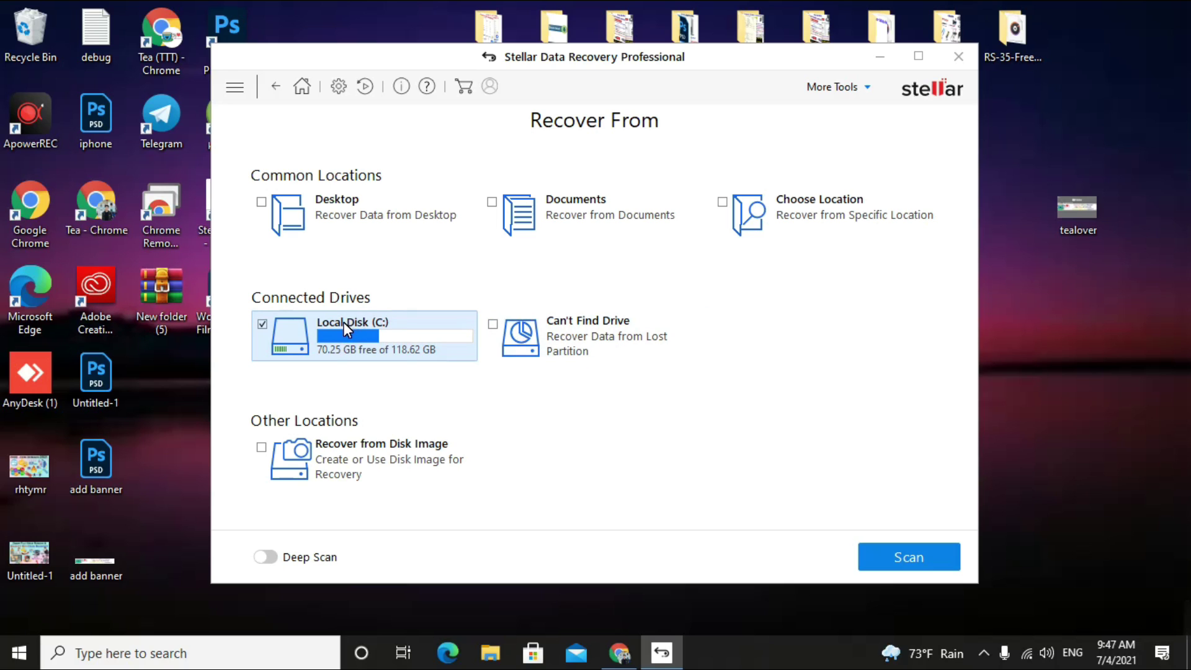
{"action": "left_click", "coordinate": [269, 557]}
{"action": "left_click", "coordinate": [906, 560]}
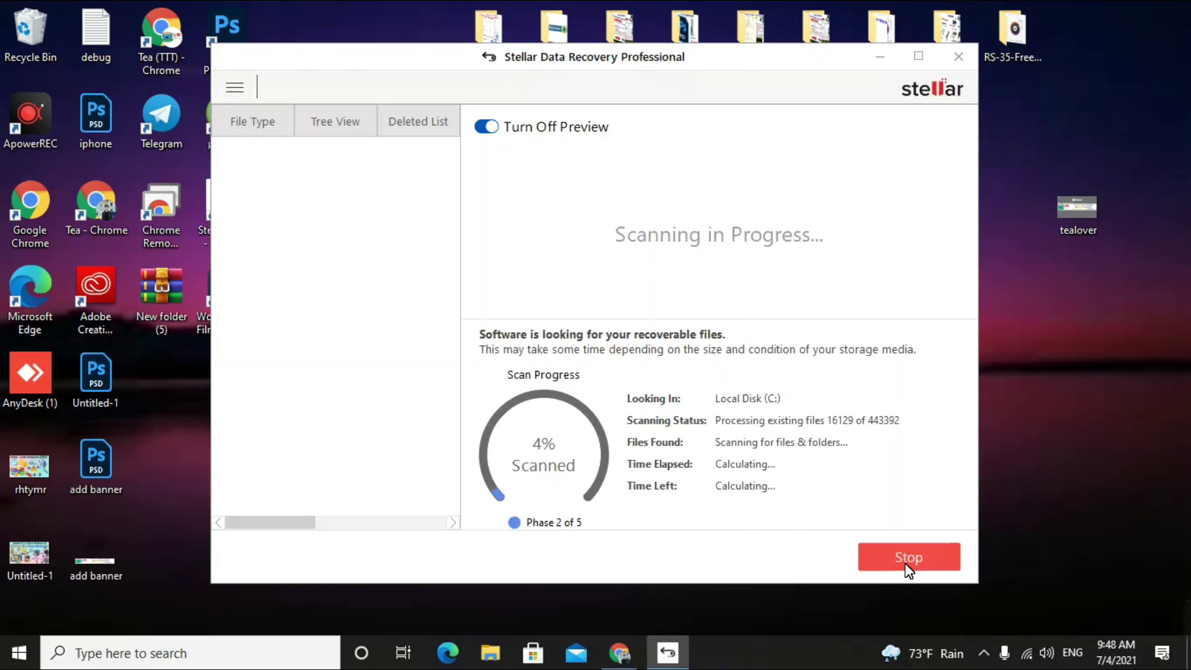
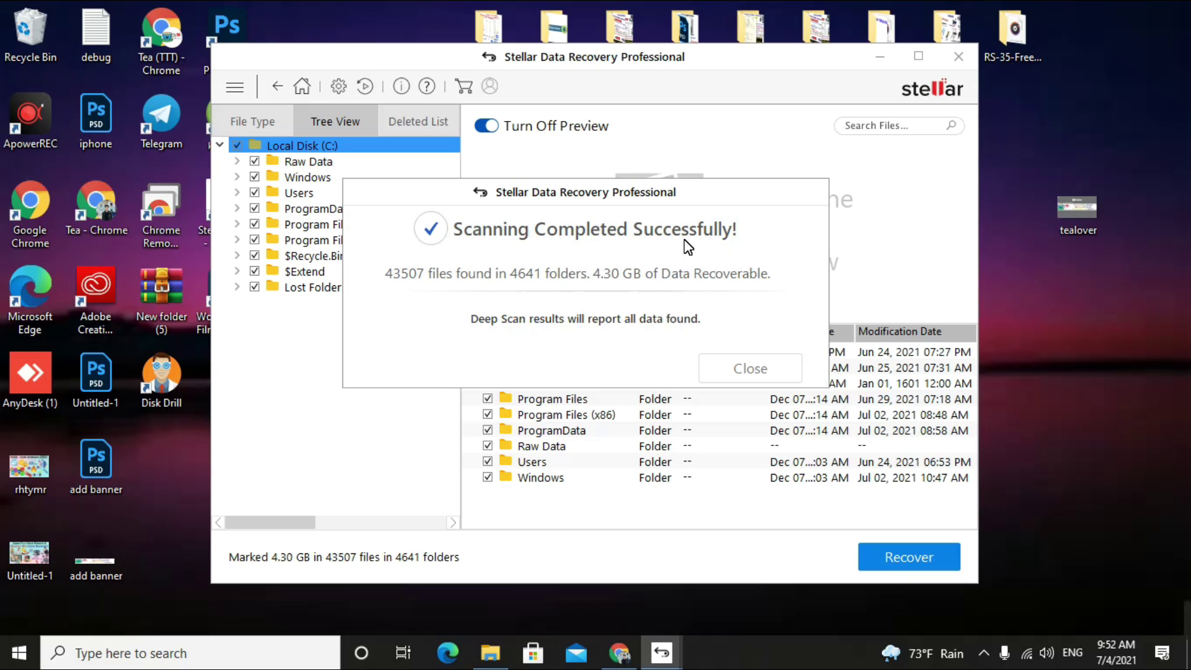
Dismiss the scan summary, unmark everything under Local Disk (C:), and expand the Raw Data folder
{"action": "left_click", "coordinate": [752, 371]}
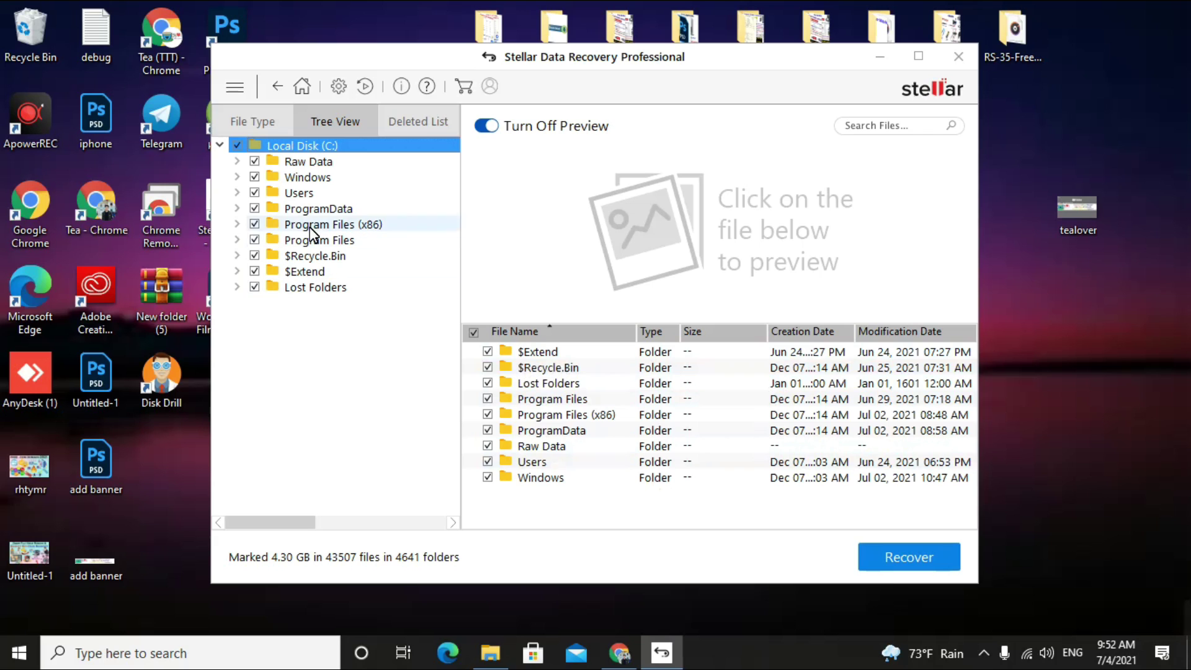
{"action": "left_click", "coordinate": [237, 145]}
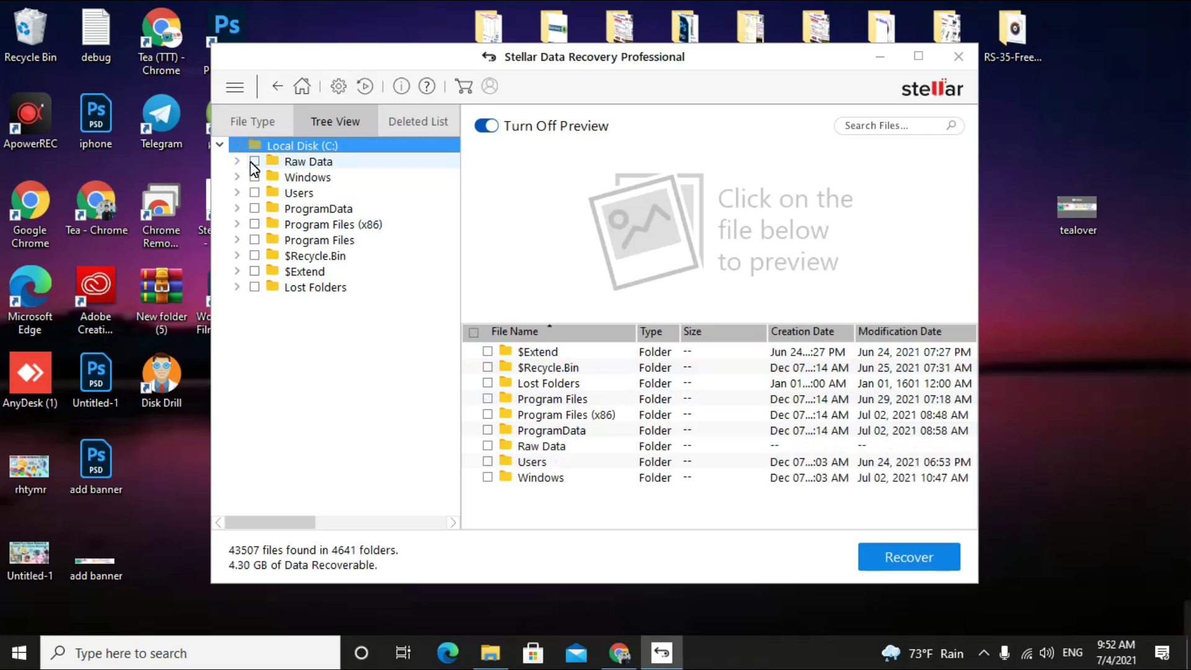
{"action": "left_click", "coordinate": [237, 163]}
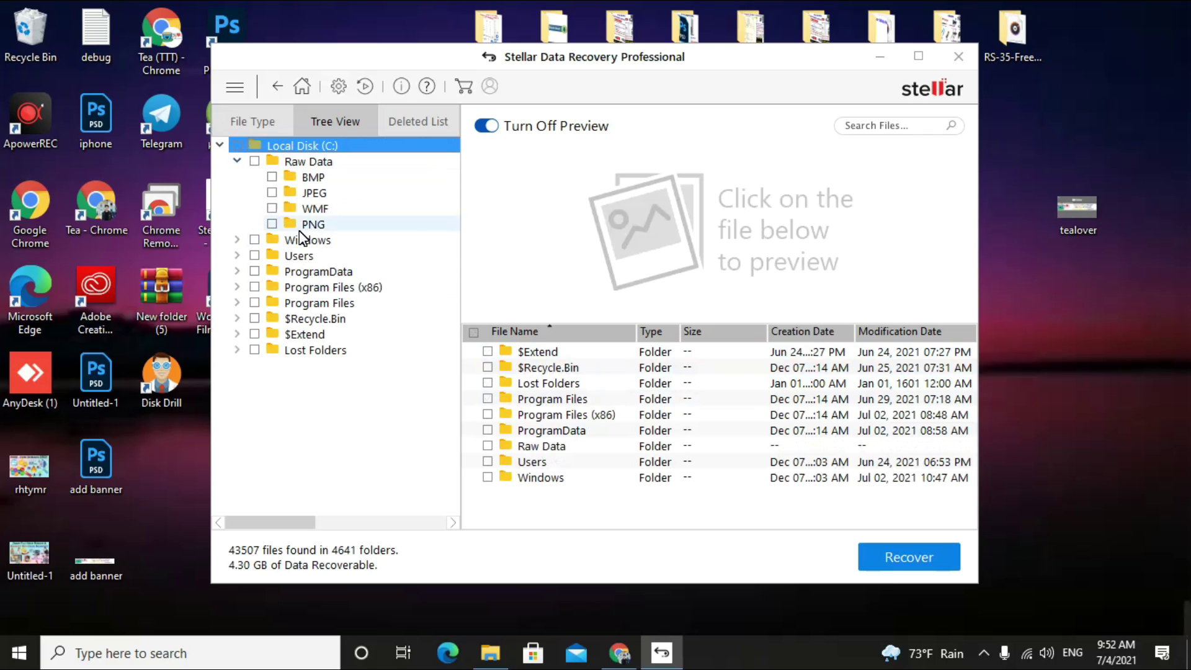
Look through the files found in the JPEG, PNG, WMF and BMP folders and preview the BMP file
{"action": "left_click", "coordinate": [292, 192]}
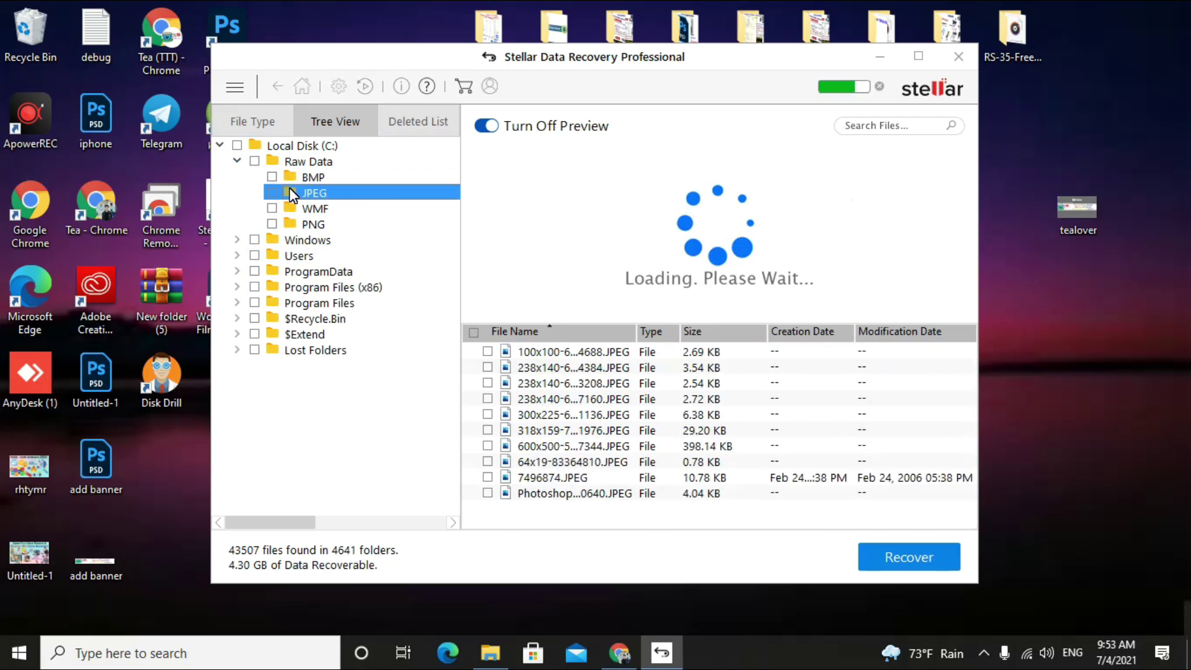
{"action": "scroll", "coordinate": [719, 428], "scroll_direction": "up", "scroll_amount": 1}
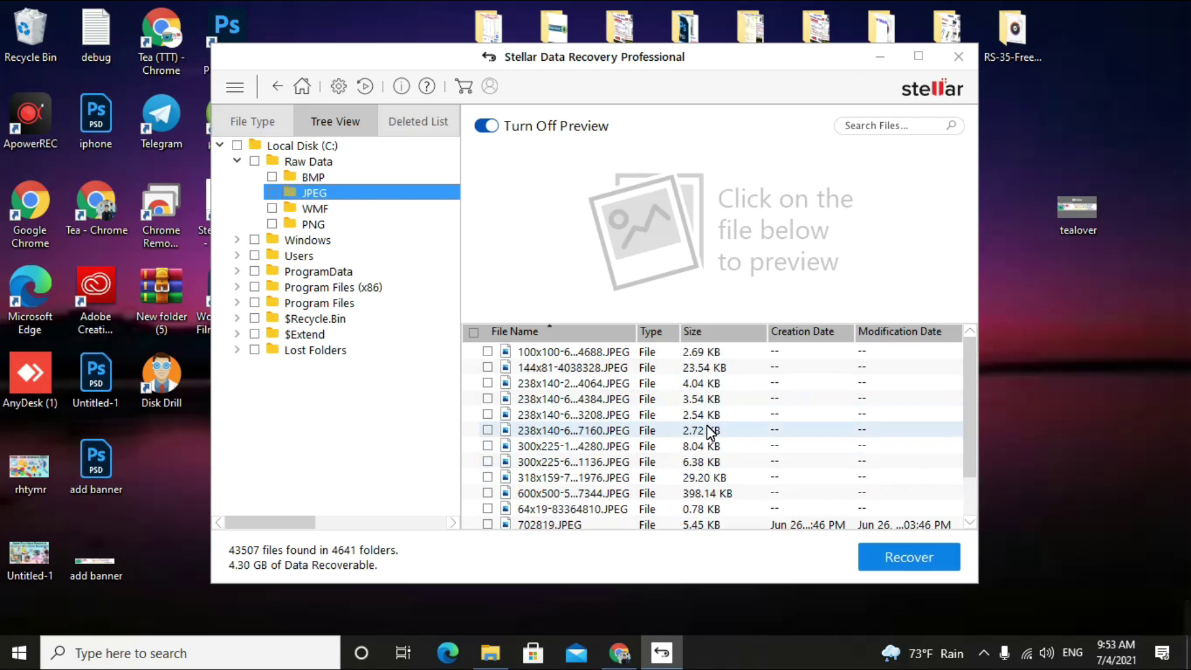
{"action": "scroll", "coordinate": [687, 413], "scroll_direction": "down", "scroll_amount": 1}
{"action": "left_click", "coordinate": [348, 222]}
{"action": "scroll", "coordinate": [686, 453], "scroll_direction": "down", "scroll_amount": 10}
{"action": "scroll", "coordinate": [685, 442], "scroll_direction": "down", "scroll_amount": 5}
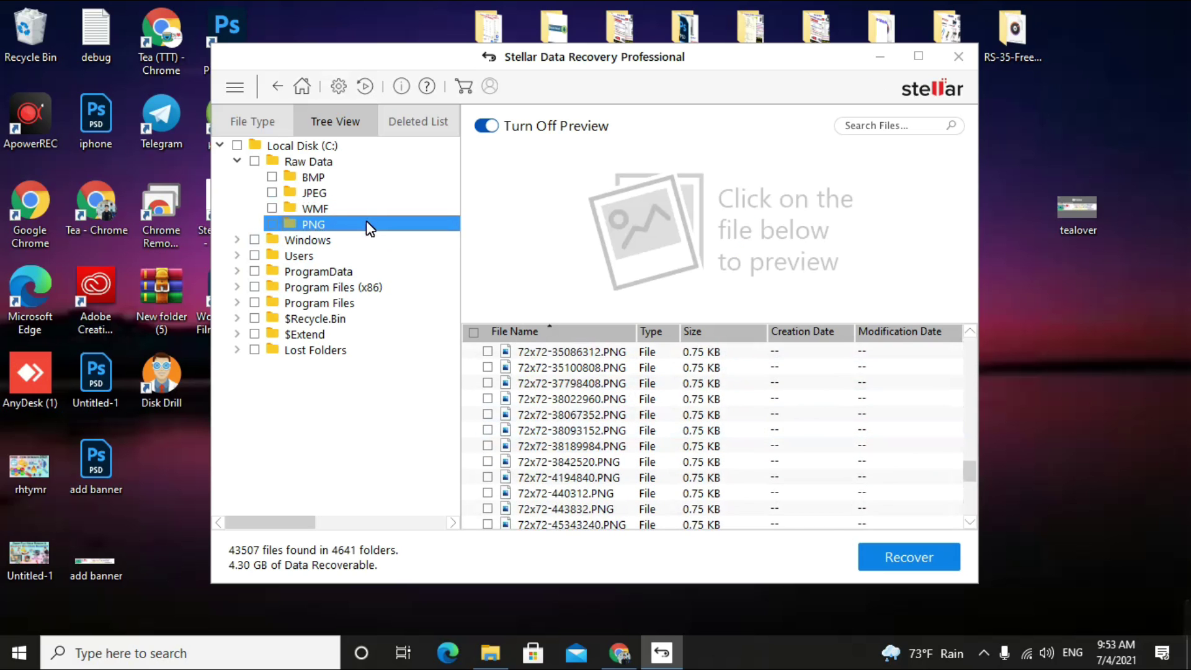
{"action": "left_click", "coordinate": [315, 208]}
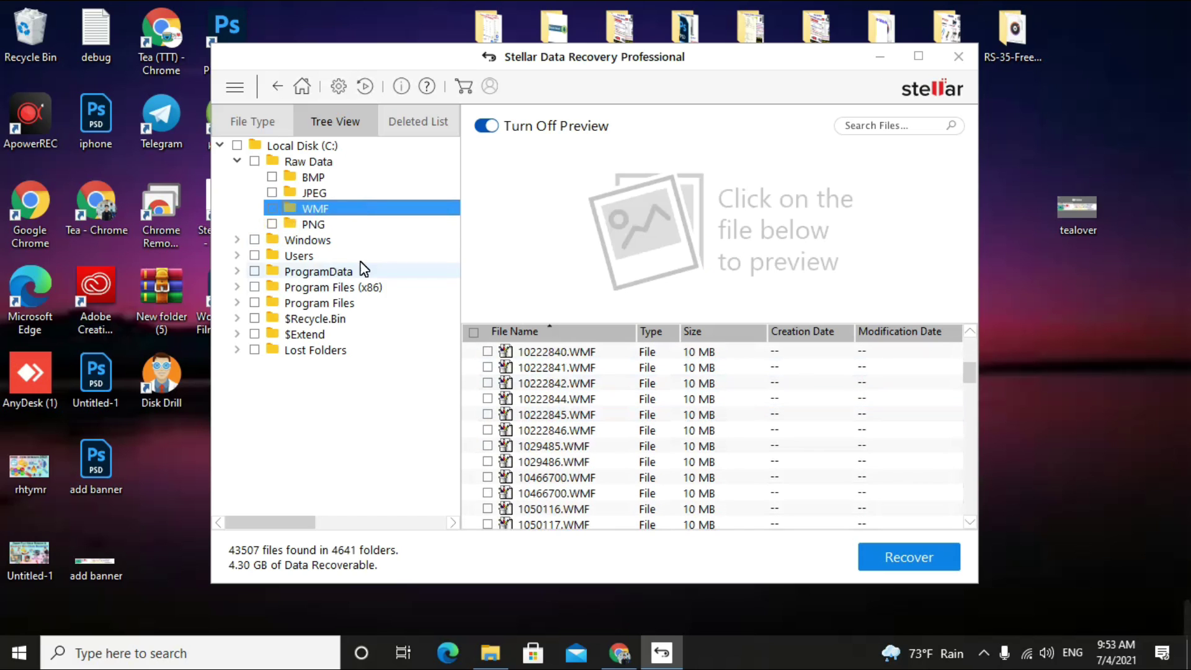
{"action": "left_click", "coordinate": [313, 177]}
{"action": "left_click", "coordinate": [579, 351]}
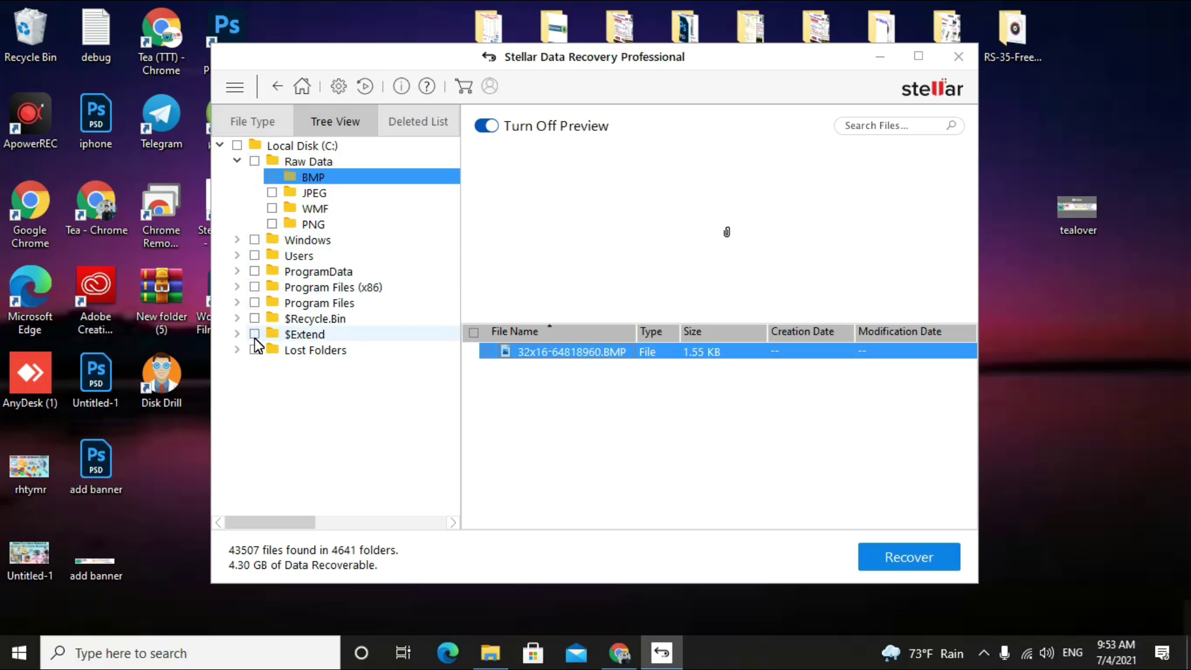
Mark the JPEG folder under Raw Data for recovery and create a new folder on the desktop for the recovered files
{"action": "left_click", "coordinate": [274, 193]}
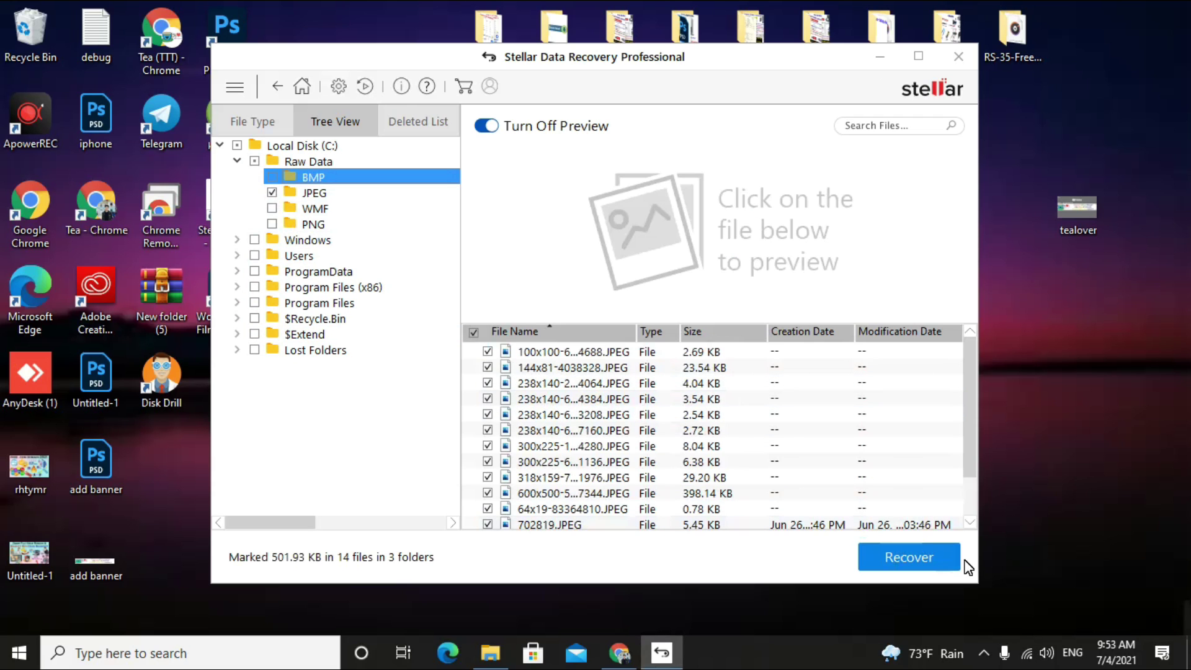
{"action": "left_click", "coordinate": [926, 556]}
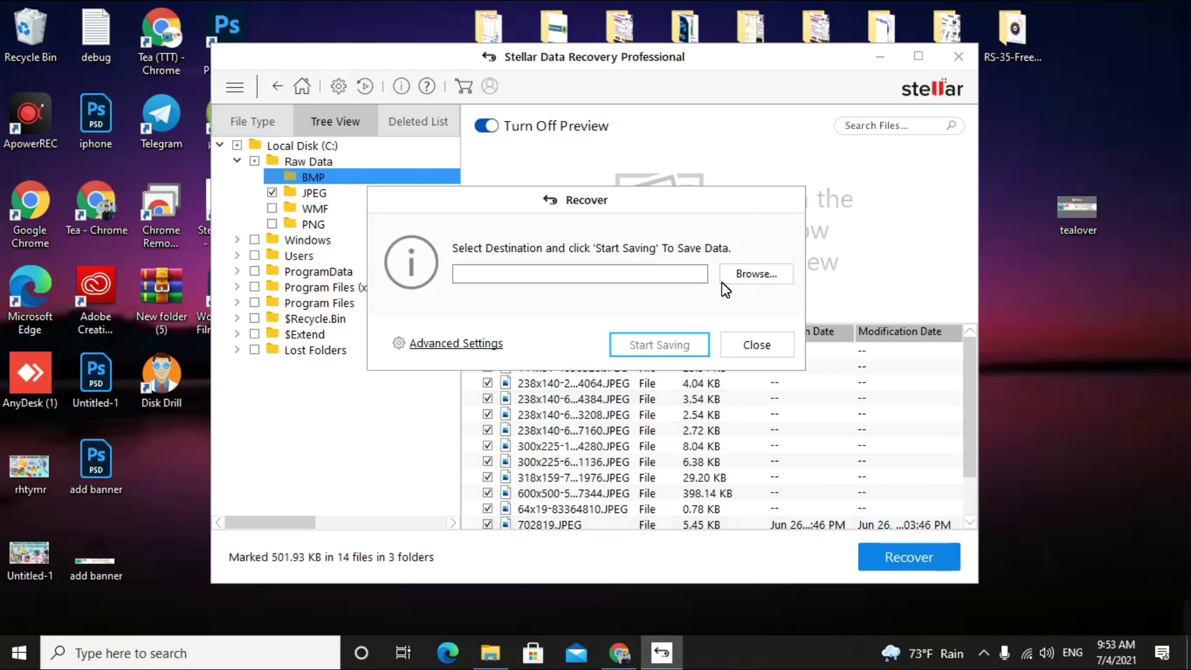
{"action": "left_click", "coordinate": [1099, 292]}
{"action": "right_click", "coordinate": [1097, 287]}
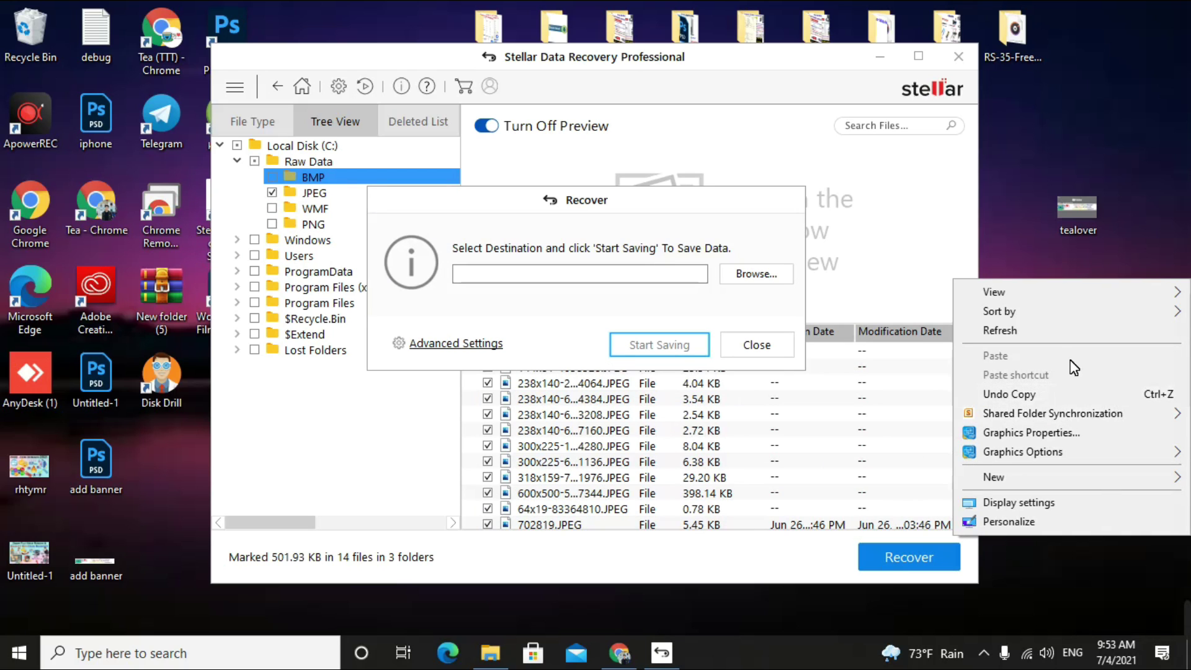
{"action": "mouse_move", "coordinate": [1076, 466]}
{"action": "left_click", "coordinate": [741, 295]}
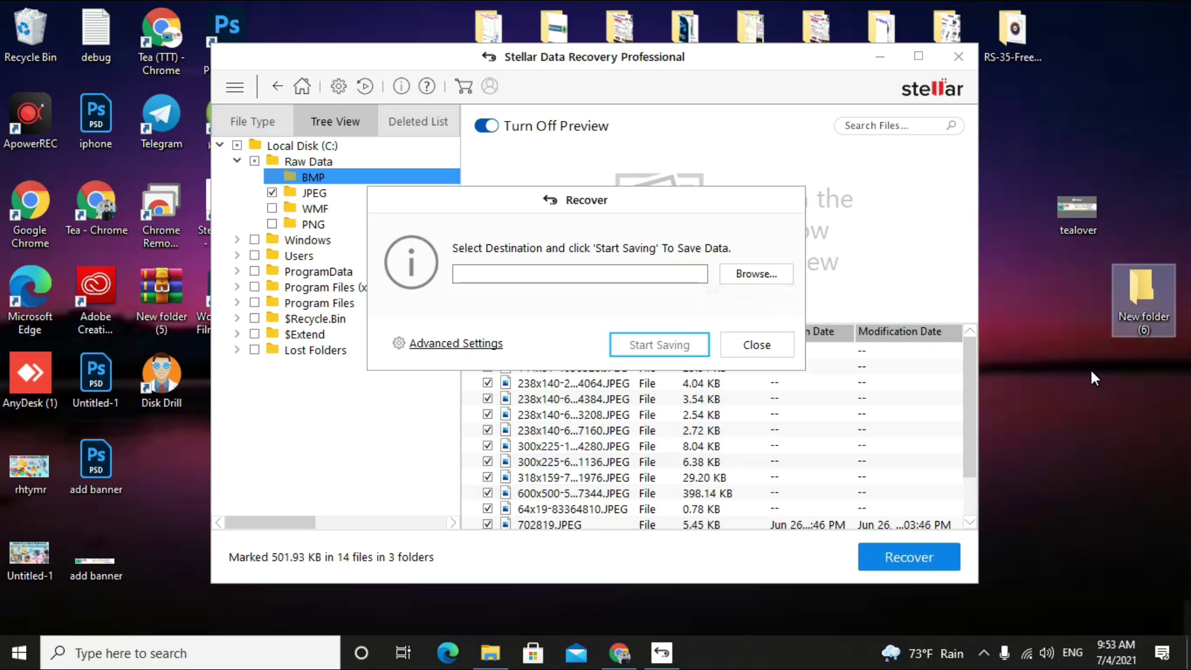
Try to save the recovered JPEG files to New folder (6) on the desktop
{"action": "left_click", "coordinate": [748, 274]}
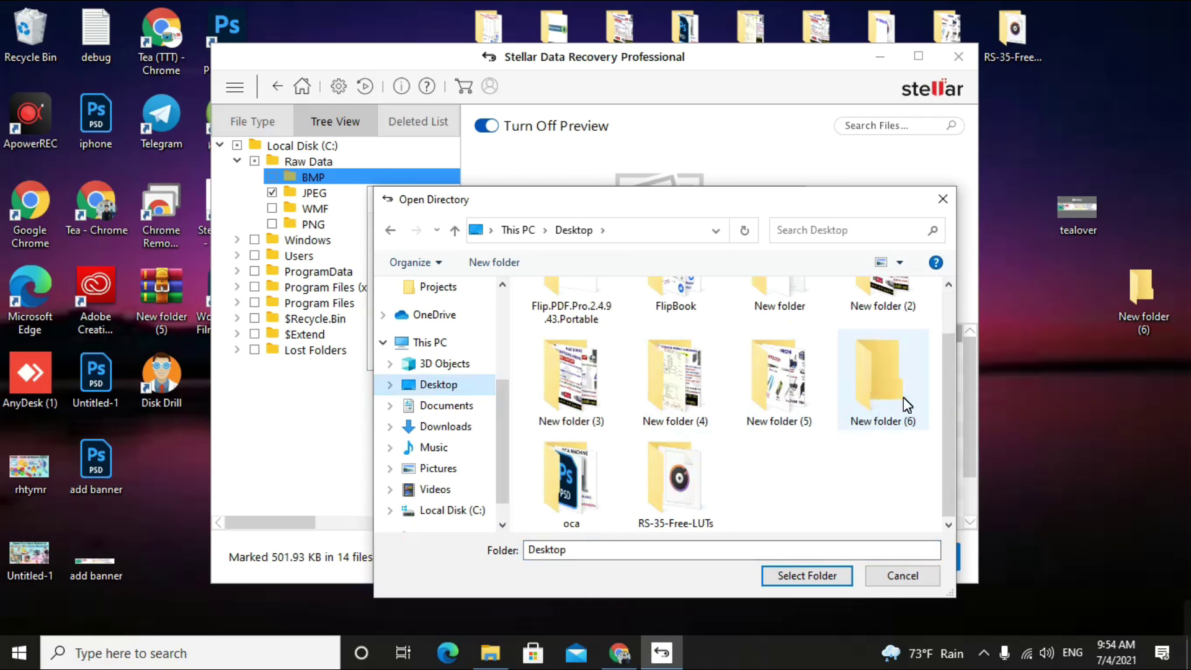
{"action": "left_click", "coordinate": [903, 402]}
{"action": "left_click", "coordinate": [806, 576]}
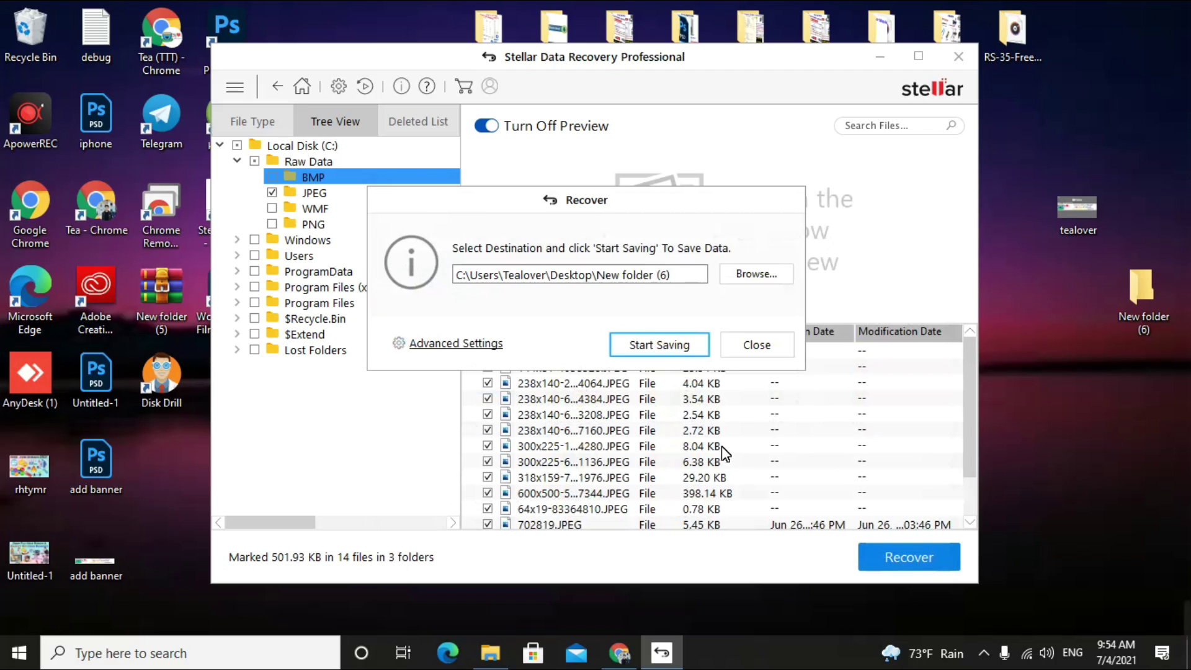
{"action": "left_click", "coordinate": [650, 346]}
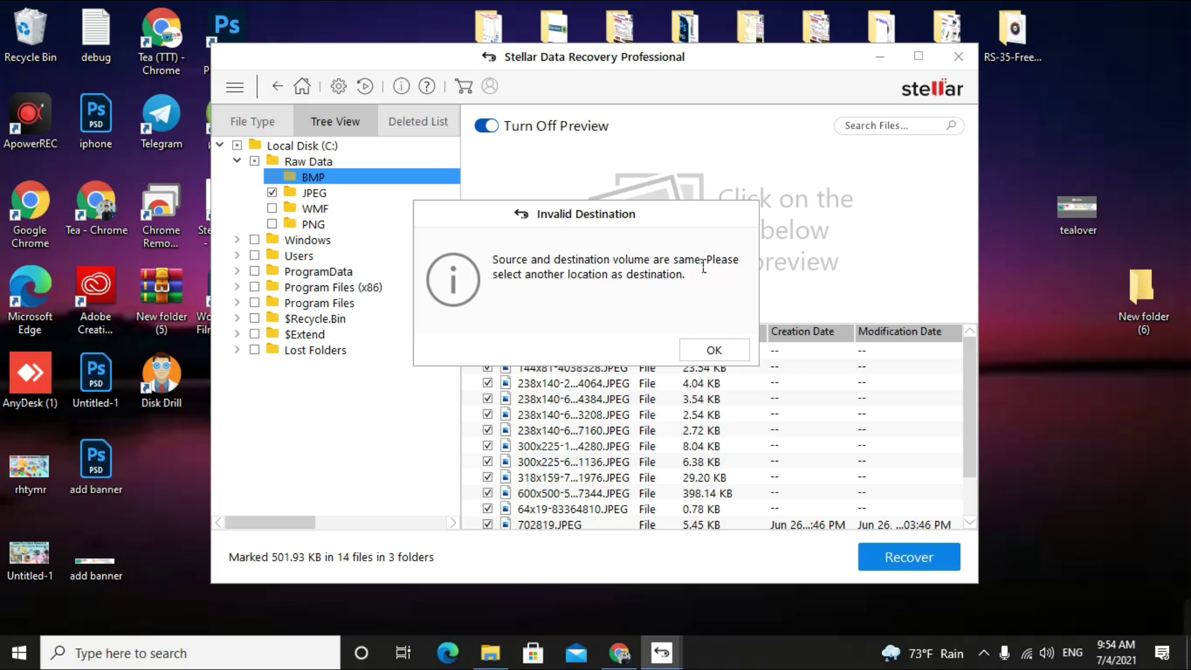
{"action": "left_click", "coordinate": [708, 352]}
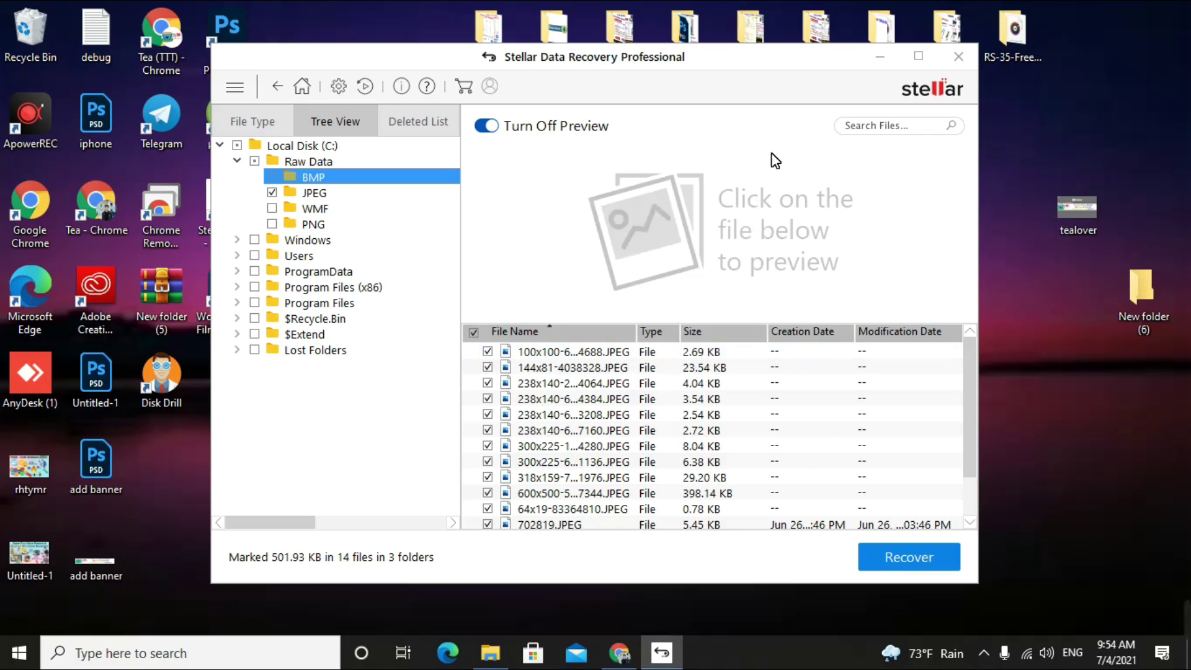
Close Stellar Data Recovery without saving the scan information
{"action": "left_click", "coordinate": [957, 58]}
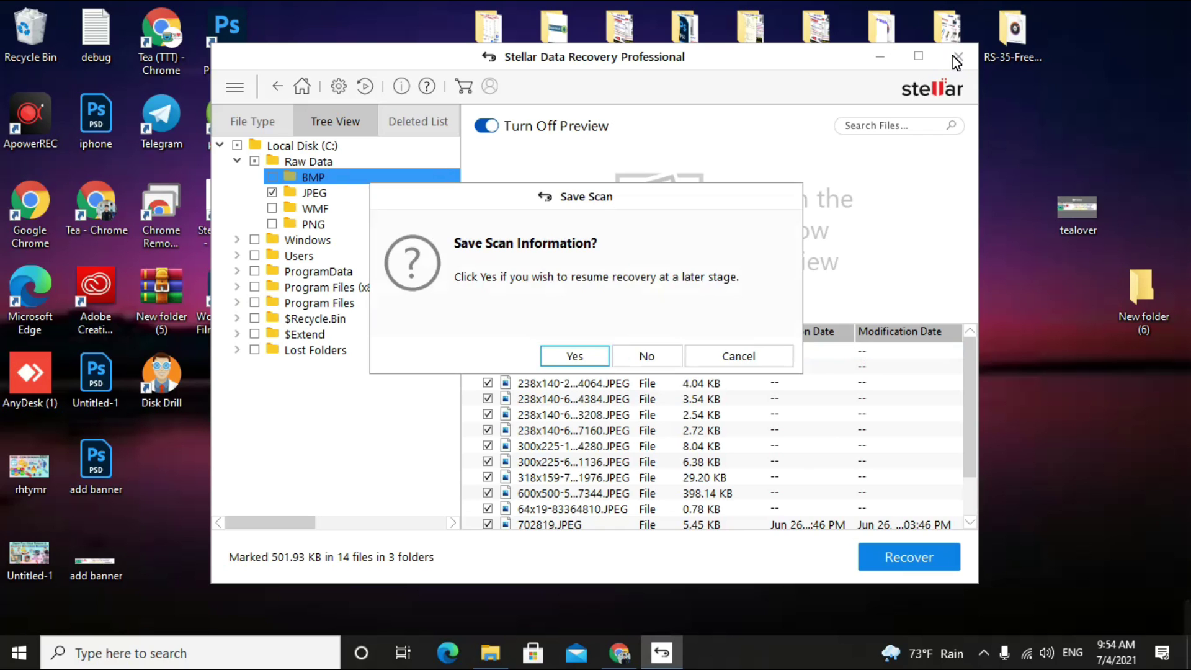
{"action": "left_click", "coordinate": [643, 359]}
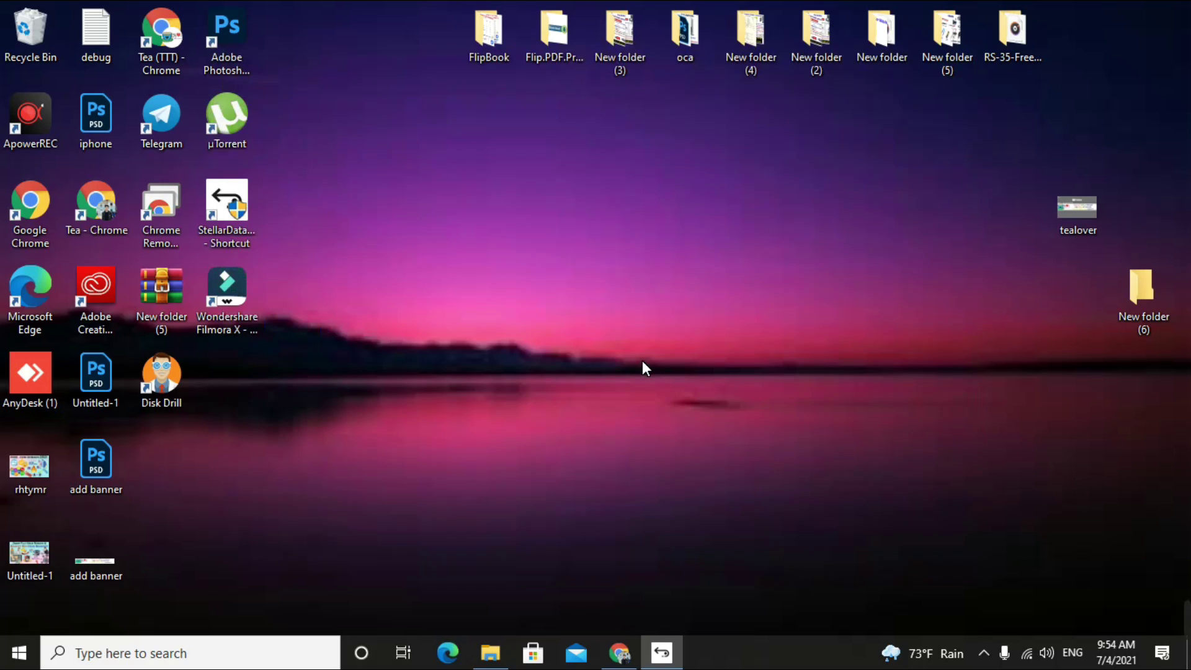